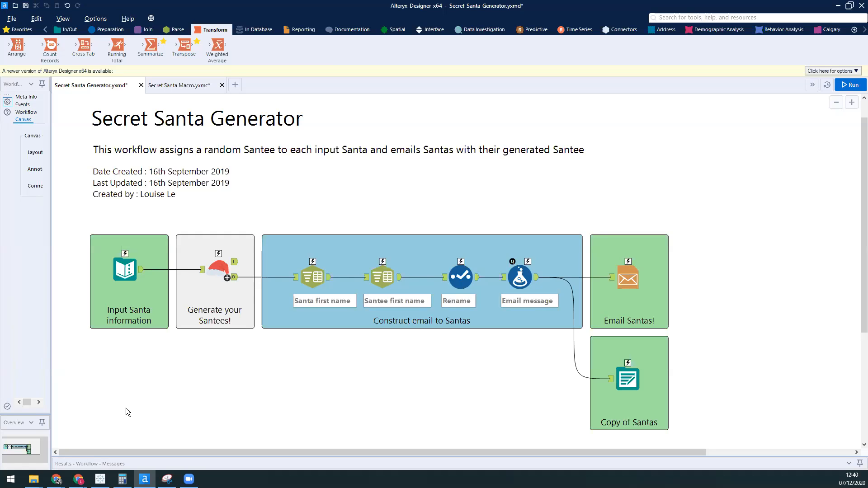
Step: Widen the tool configuration area to review the Santas, Emails and Hint columns of the Text Input tool
left_click(216, 276)
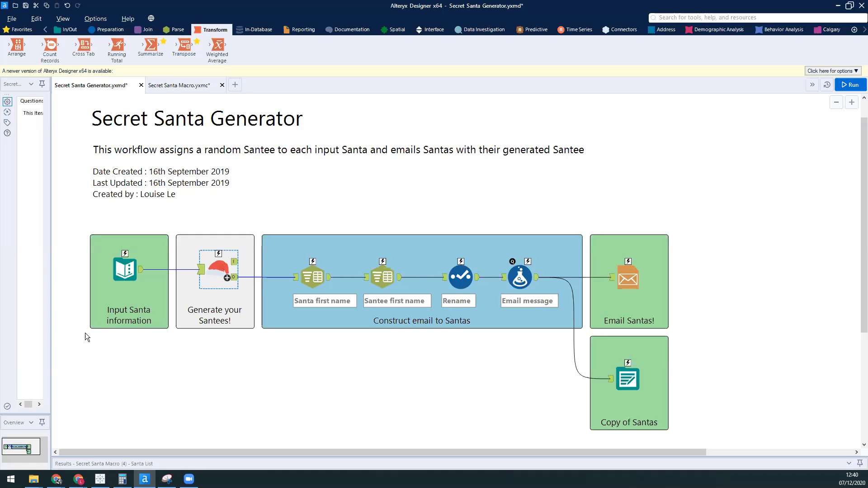
left_click_drag(51, 324, 78, 324)
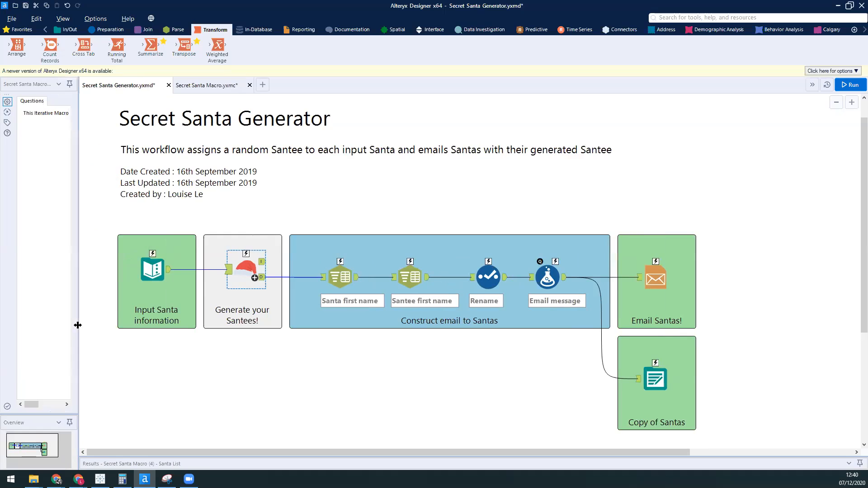
left_click(157, 270)
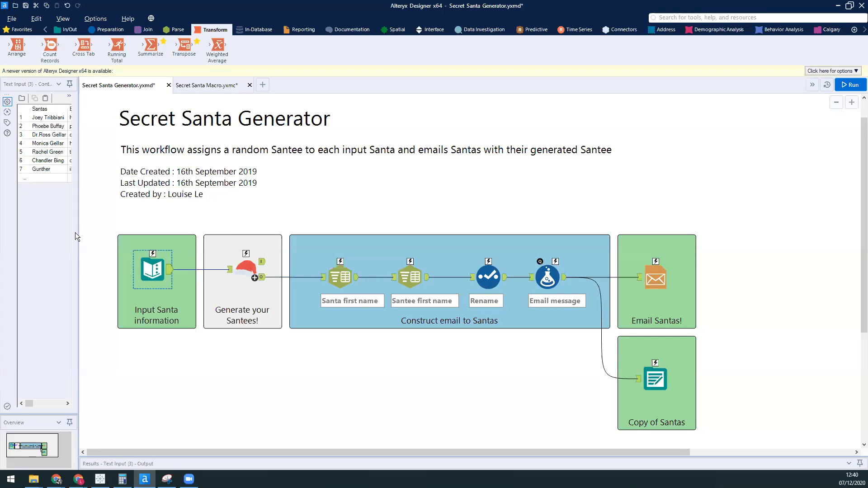
left_click_drag(78, 233, 164, 233)
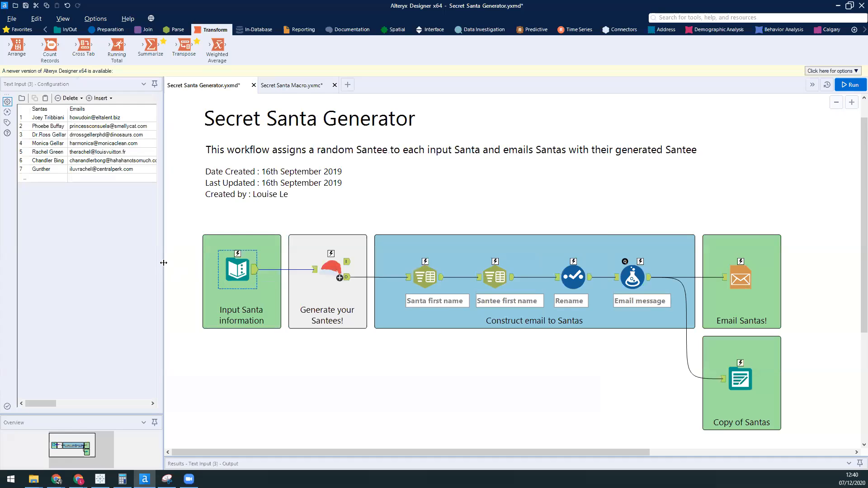
left_click_drag(187, 262, 235, 263)
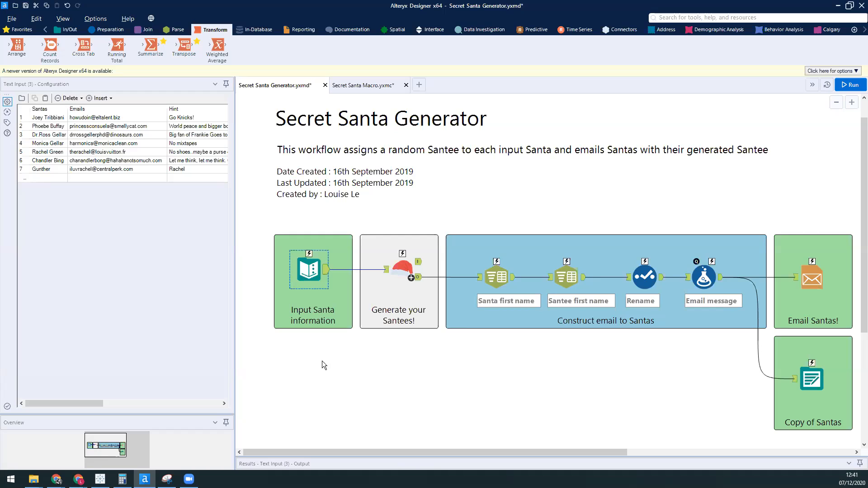
left_click_drag(397, 452, 410, 453)
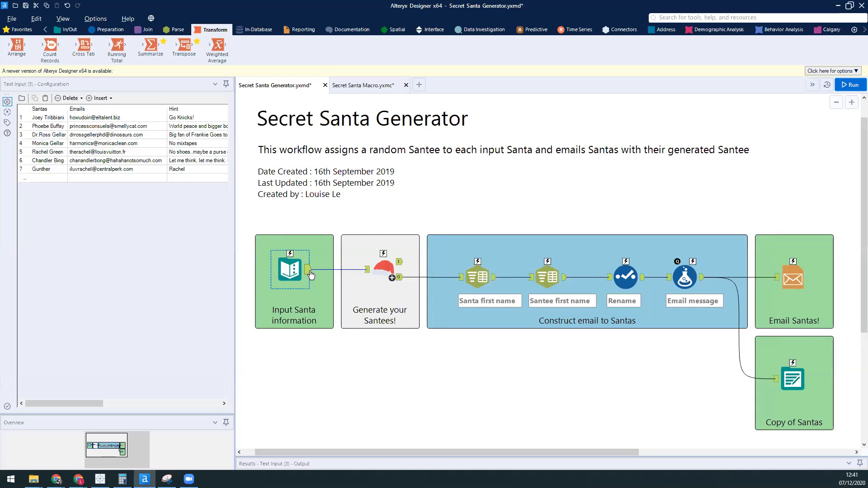
Step: Review the Secret Santa macro's configuration and O output, and the settings of the Email and Output Data tools
left_click(377, 272)
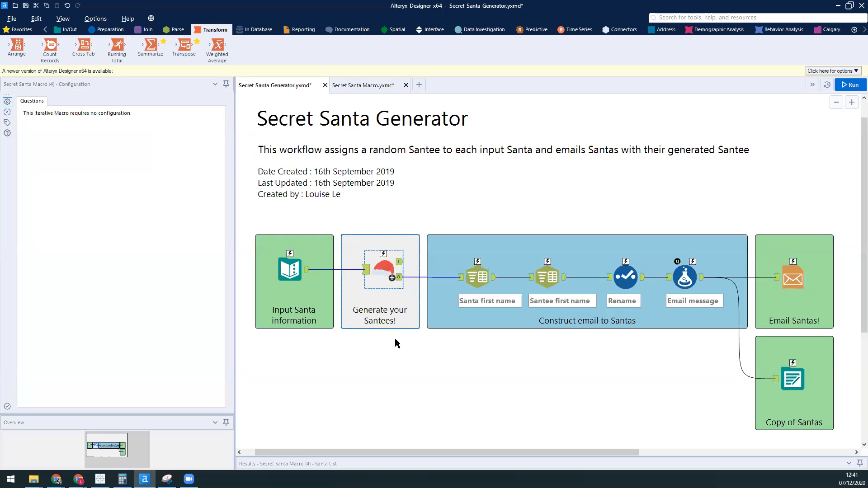
left_click(401, 280)
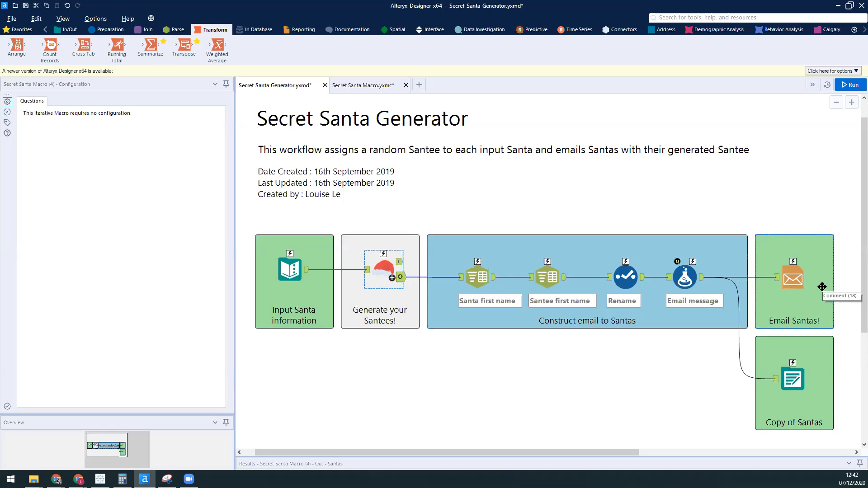
left_click(800, 279)
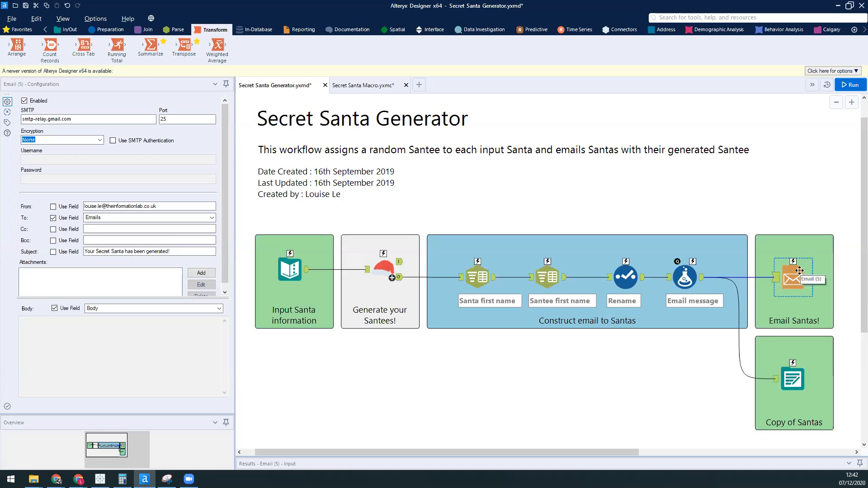
left_click(794, 377)
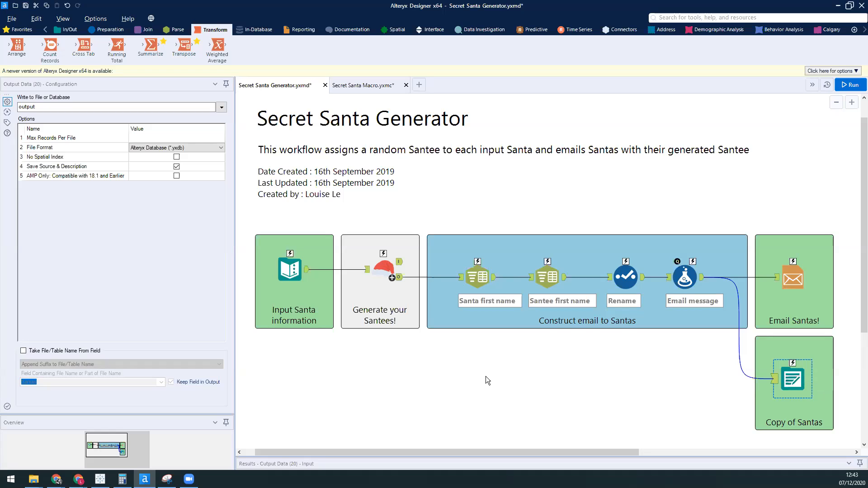
left_click(369, 427)
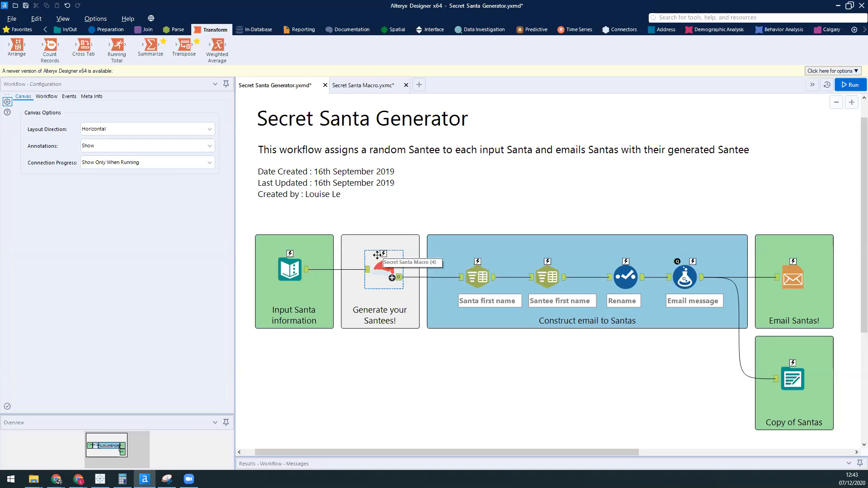
Step: Switch to the Secret Santa Macro workflow and view the Macro Input's sample data with the results area enlarged
left_click(371, 87)
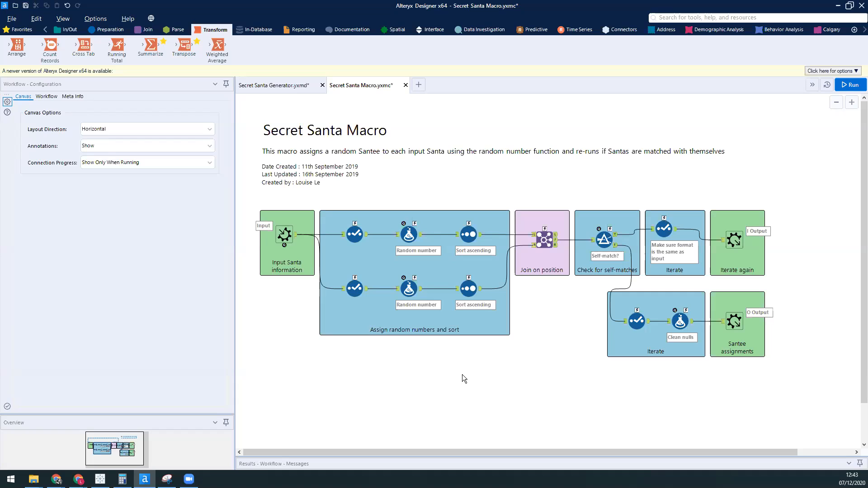
left_click(295, 244)
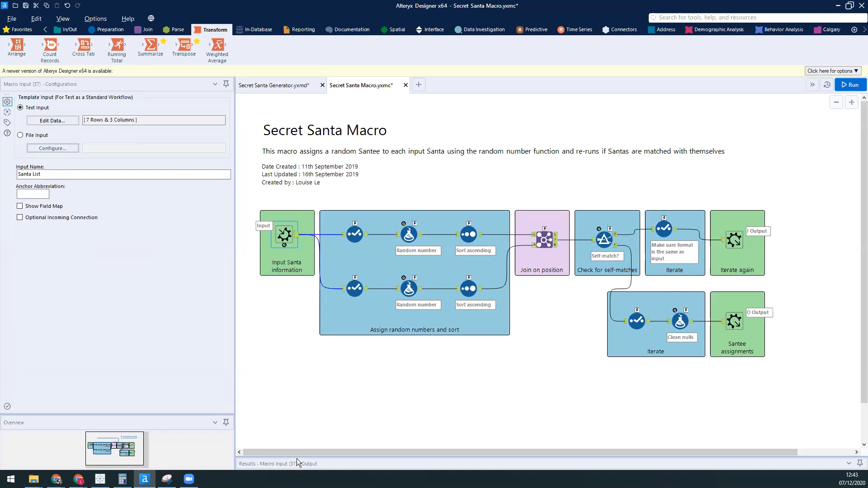
left_click_drag(311, 457, 335, 349)
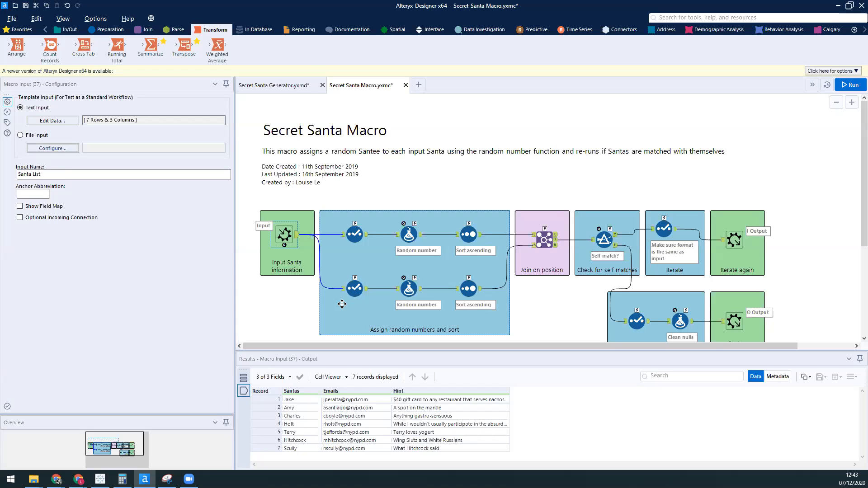
Step: Examine the upper branch's Select tool and both branches' random number formulas and ascending sorts, comparing the two sorted outputs
left_click(357, 247)
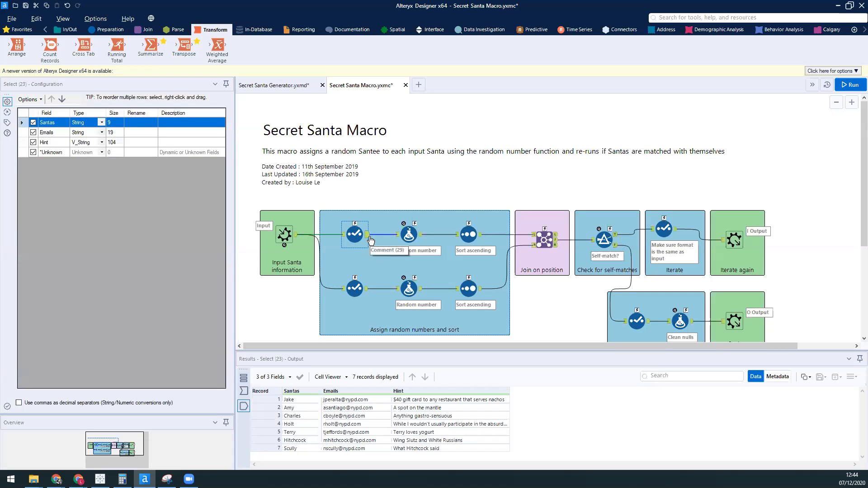
left_click(423, 237)
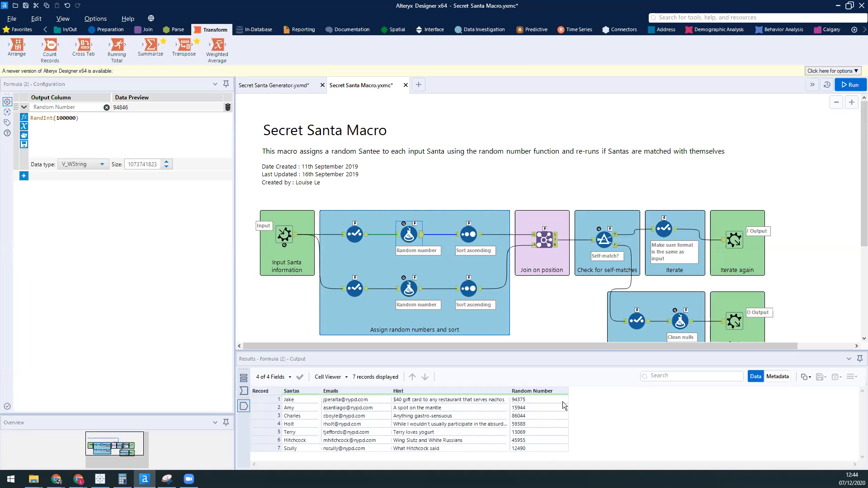
left_click(482, 236)
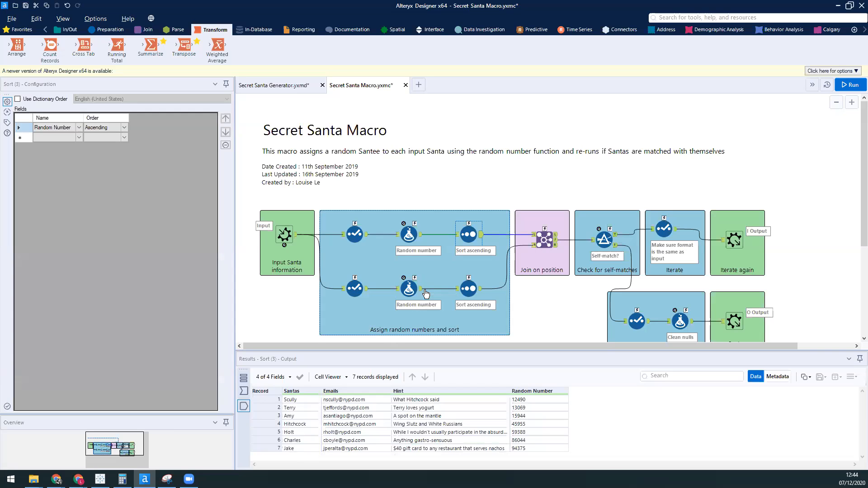
left_click(420, 290)
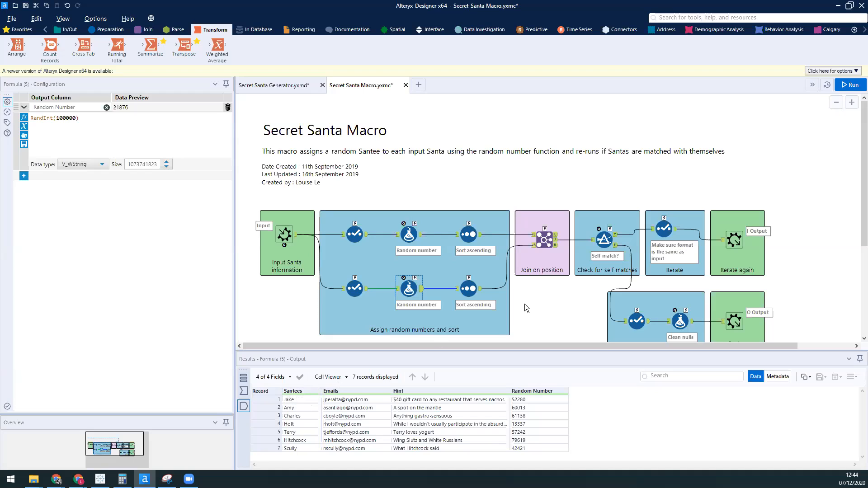
left_click(477, 288)
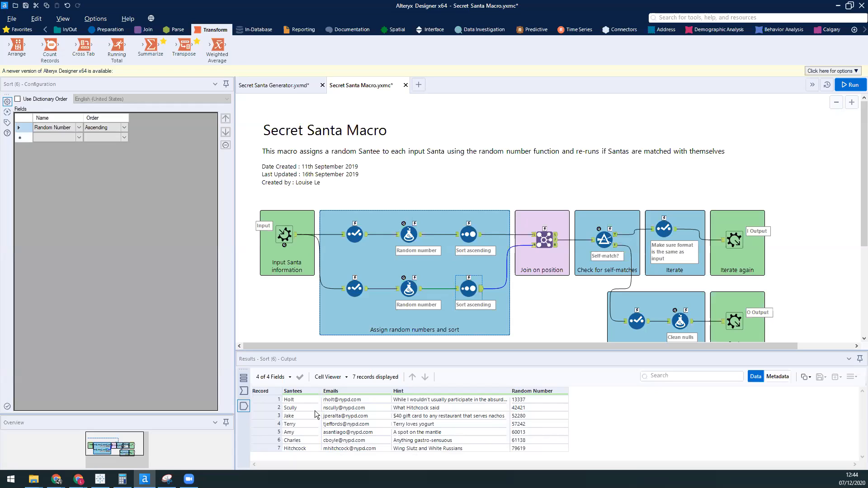
left_click(481, 236)
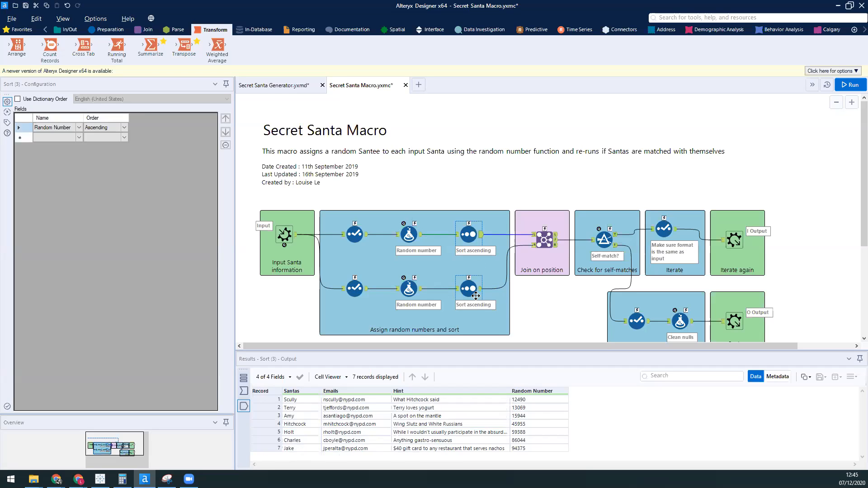
left_click(475, 296)
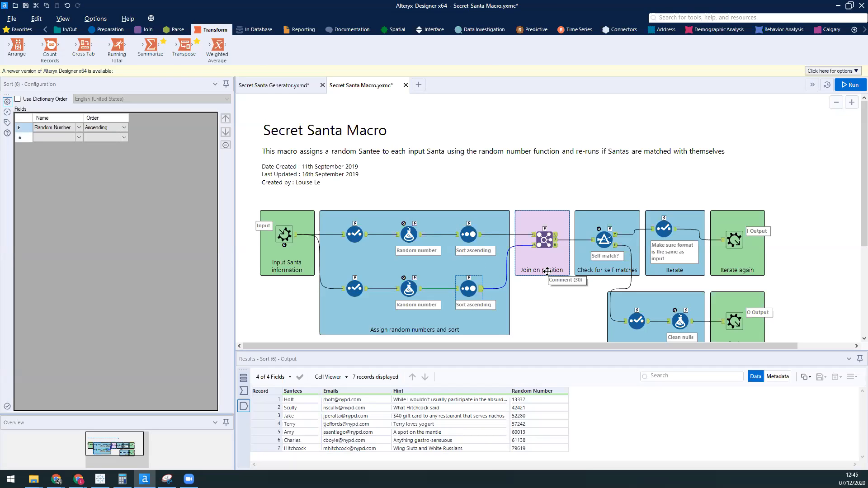
Step: Examine the record-position Join's left, right and joined outputs, comparing Santas with Santees in the first and sixth joined records
left_click(544, 239)
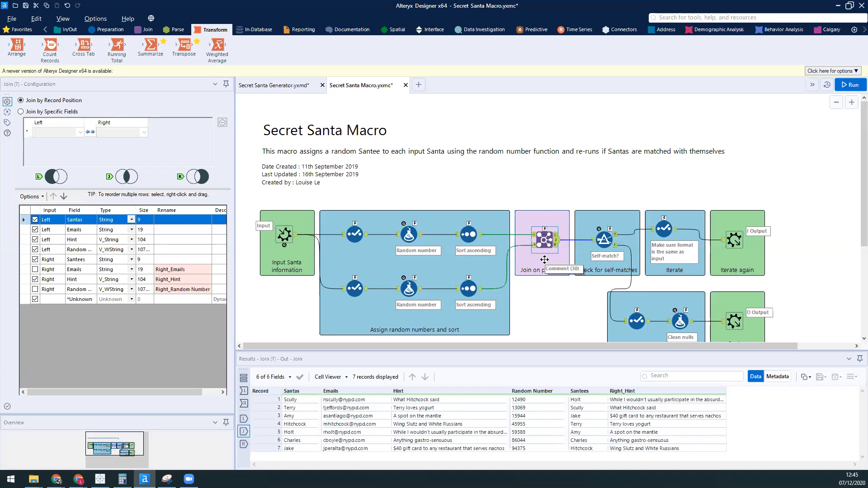
left_click(557, 235)
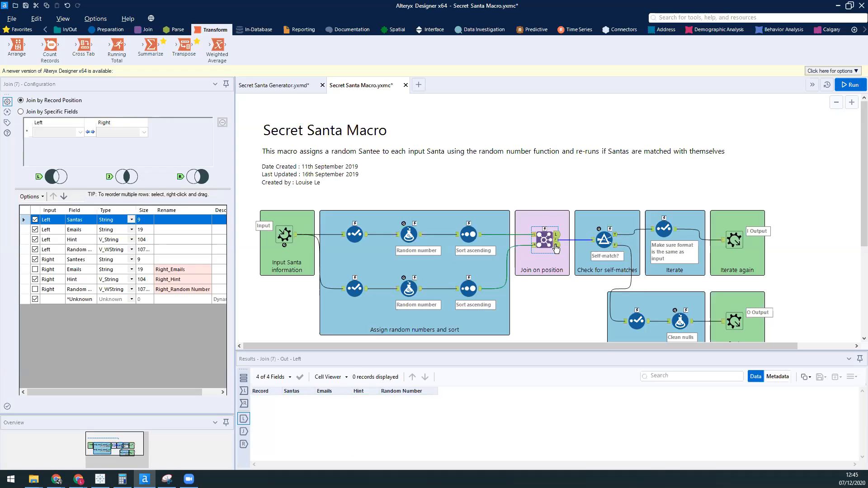
left_click(556, 245)
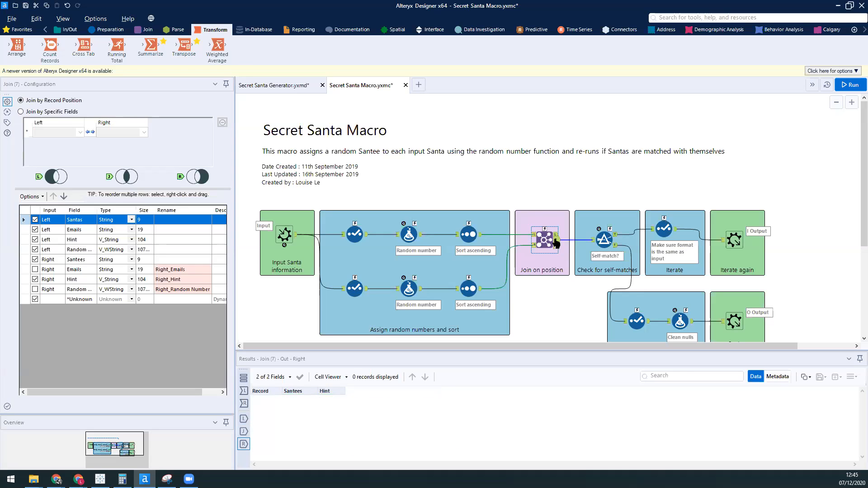
left_click(556, 240)
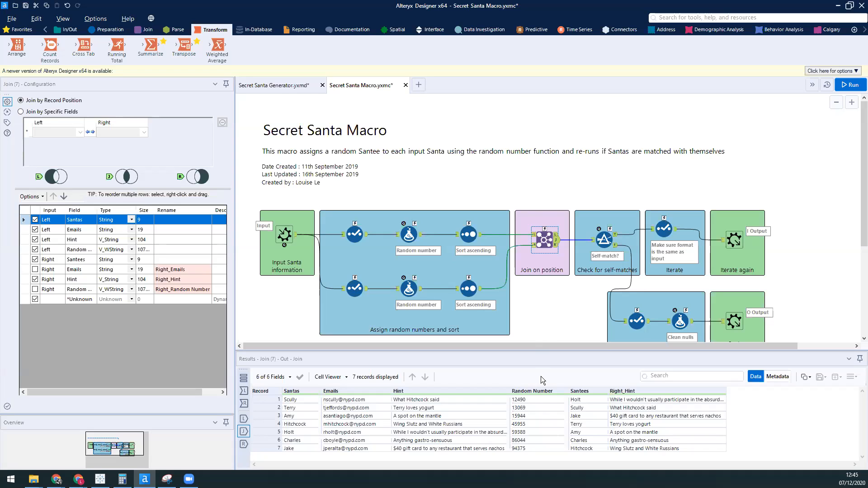
left_click(308, 400)
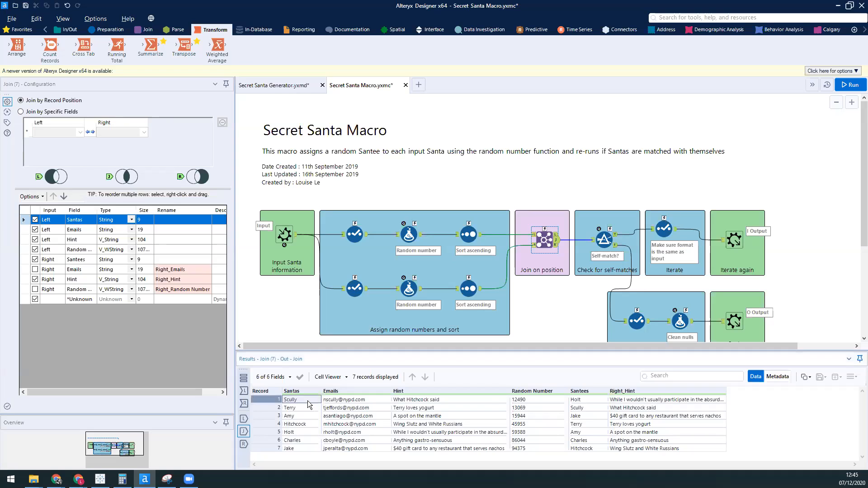
left_click(589, 400)
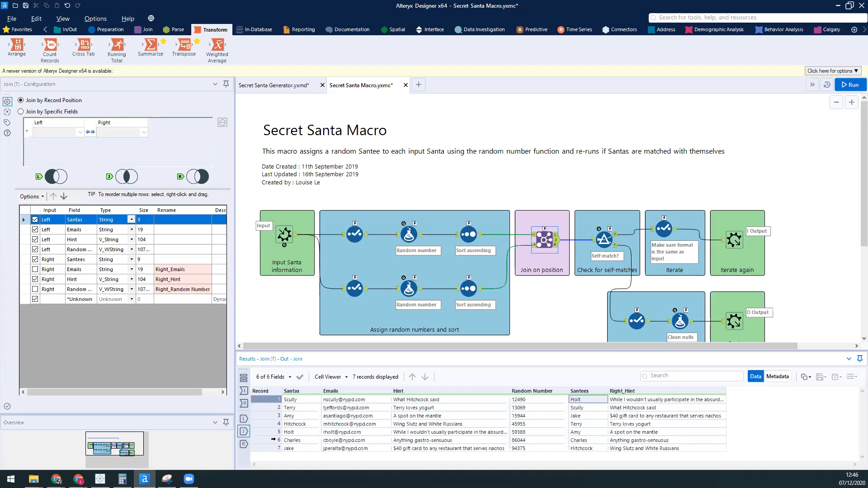
left_click(270, 442)
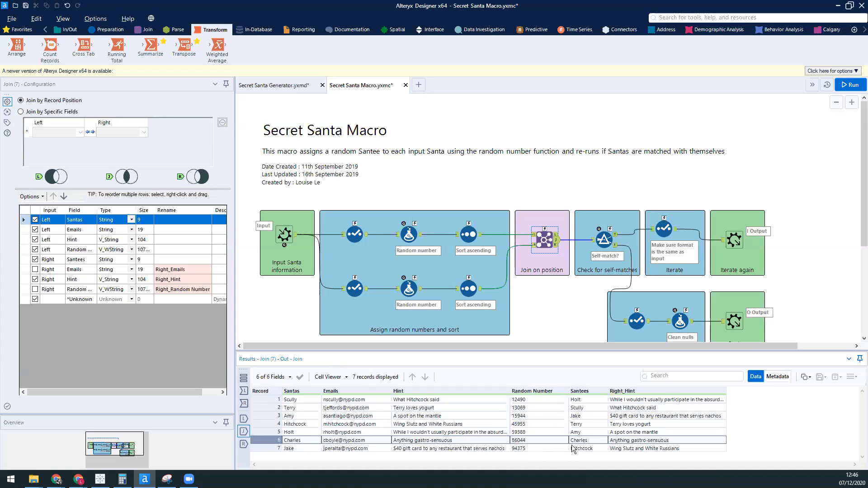
Step: Examine the self-match Filter with its expression text enlarged, comparing Santas and Santees in its True and False outputs
left_click(600, 249)
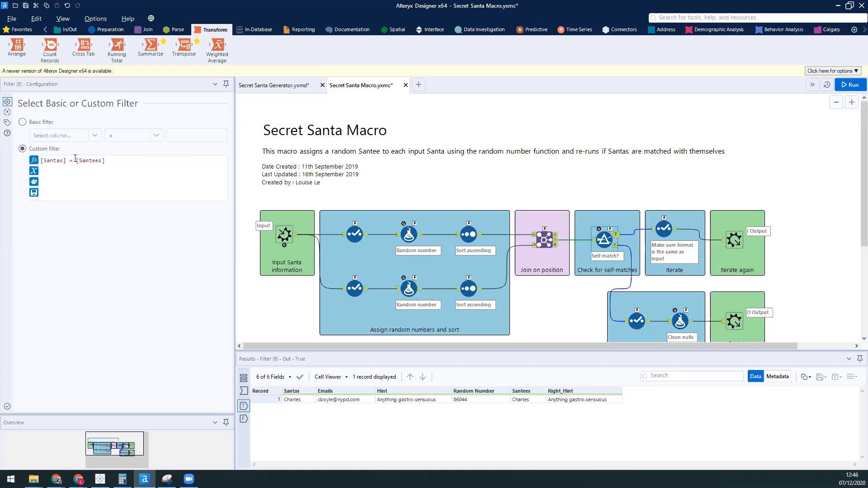
left_click(89, 179)
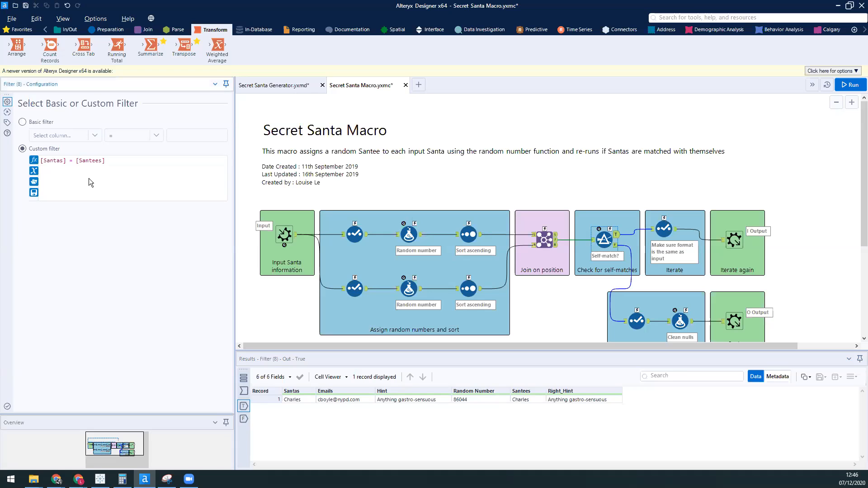
scroll(89, 178, "up", 6, "ctrl")
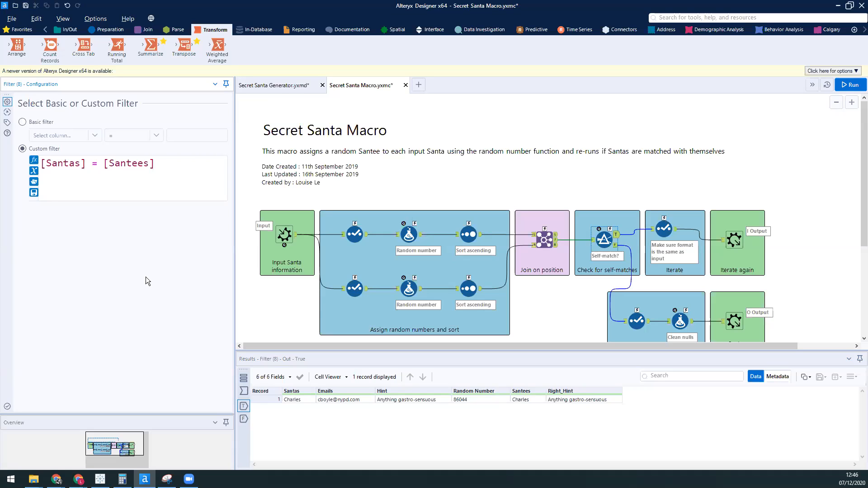
left_click(299, 400)
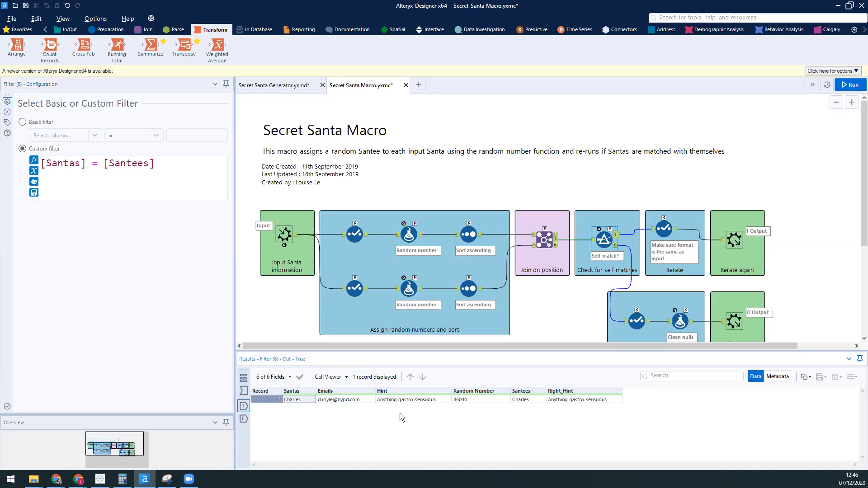
left_click(536, 398)
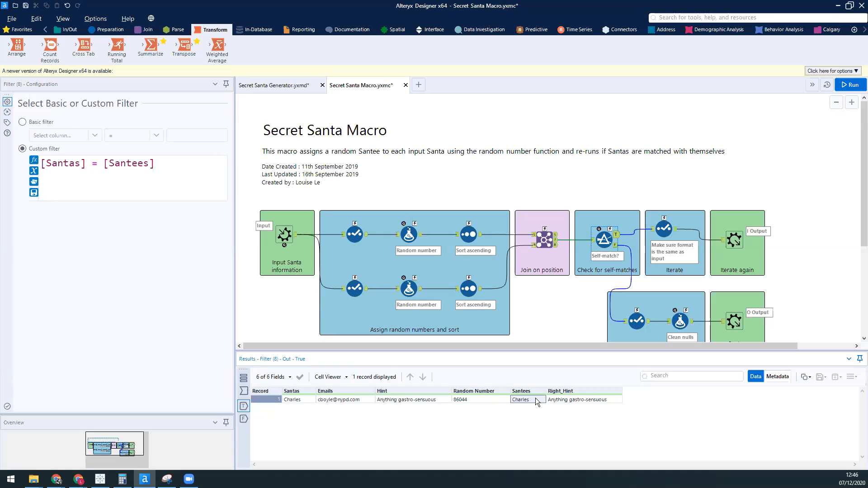
left_click(616, 247)
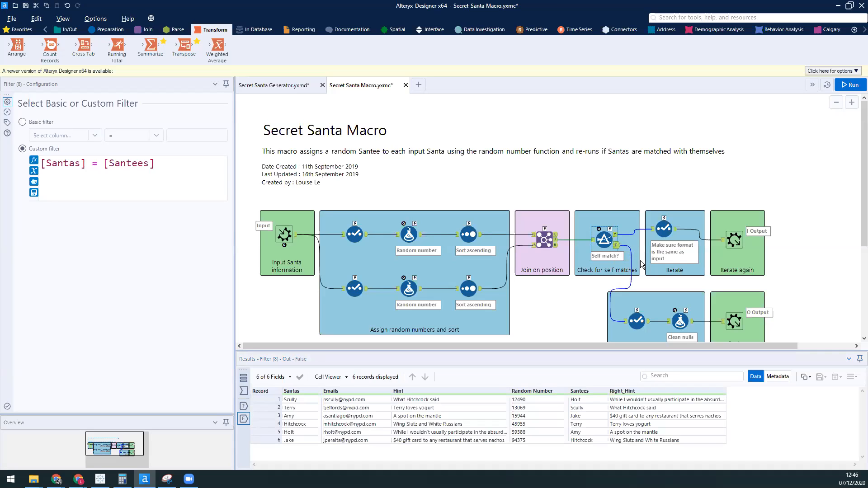
left_click(616, 235)
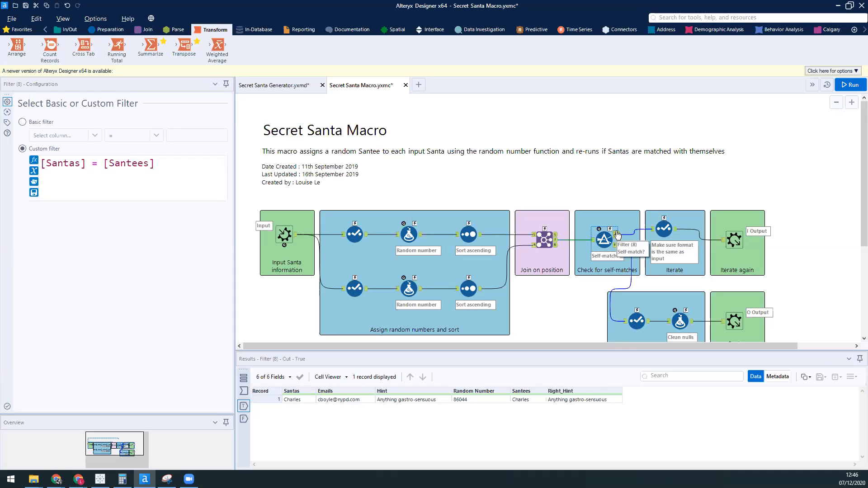
Step: Examine the self-match branch's Select tool and Iterate macro output, comparing their fields with those of the Macro Input
left_click(665, 231)
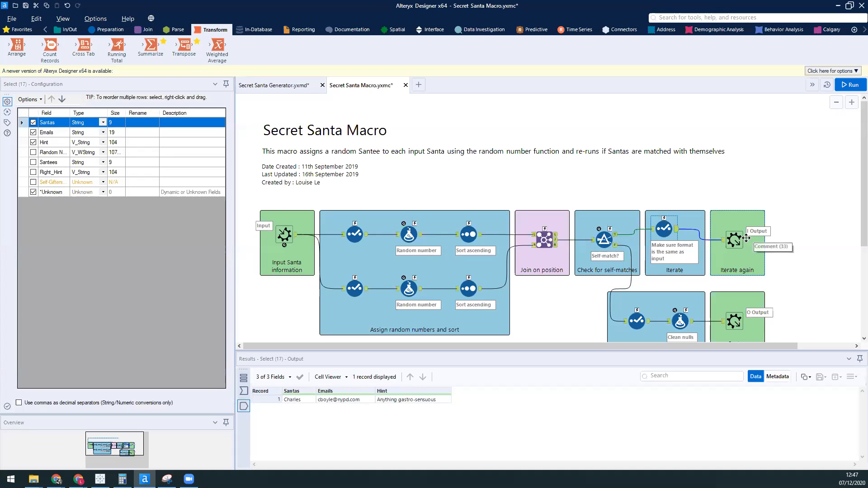
scroll(731, 316, "down", 1)
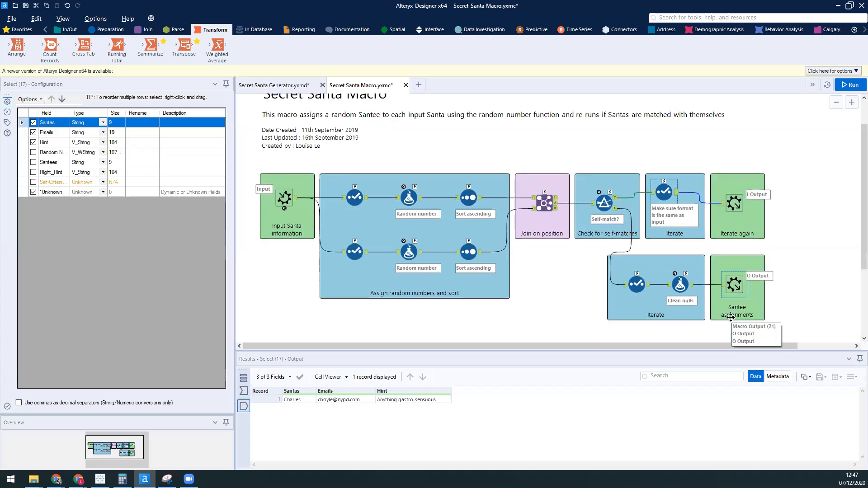
scroll(731, 317, "up", 1)
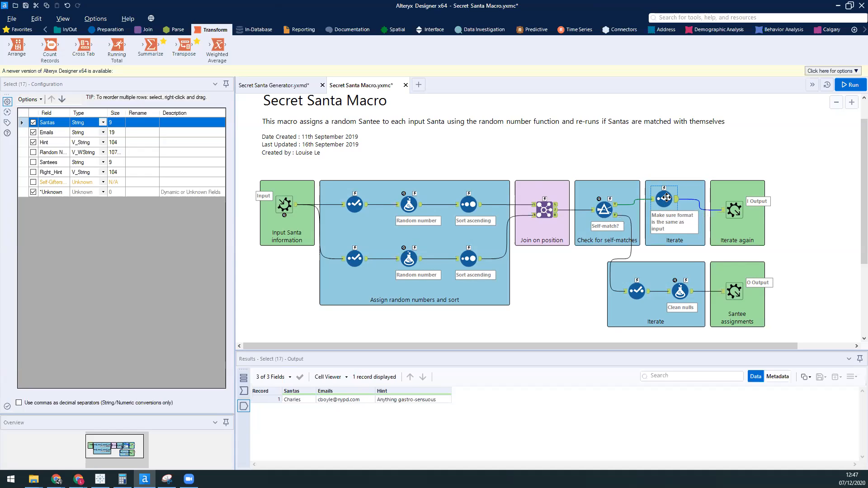
left_click(743, 213)
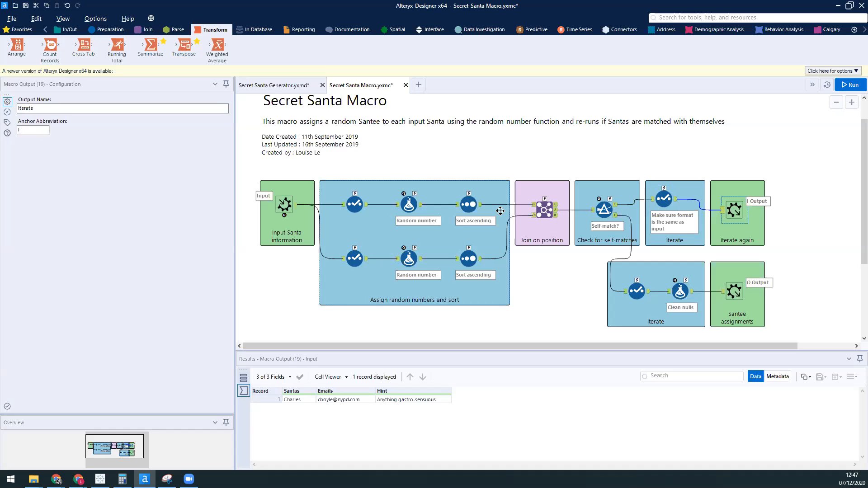
left_click(293, 208)
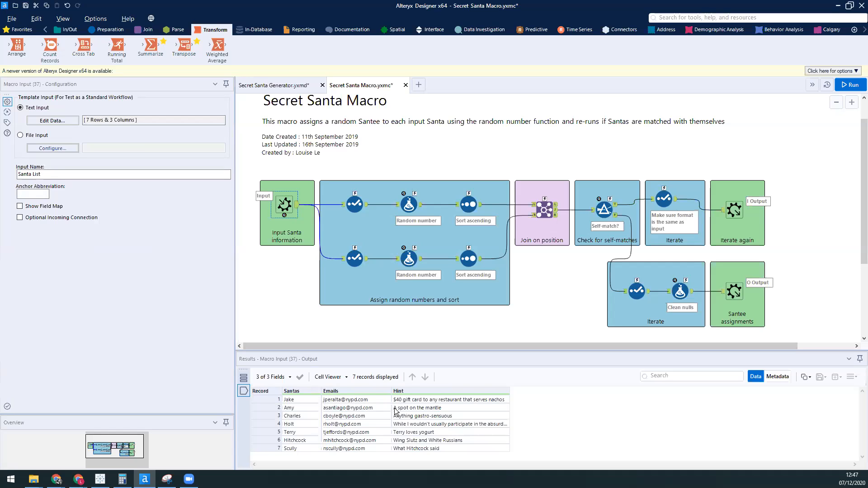
left_click(667, 193)
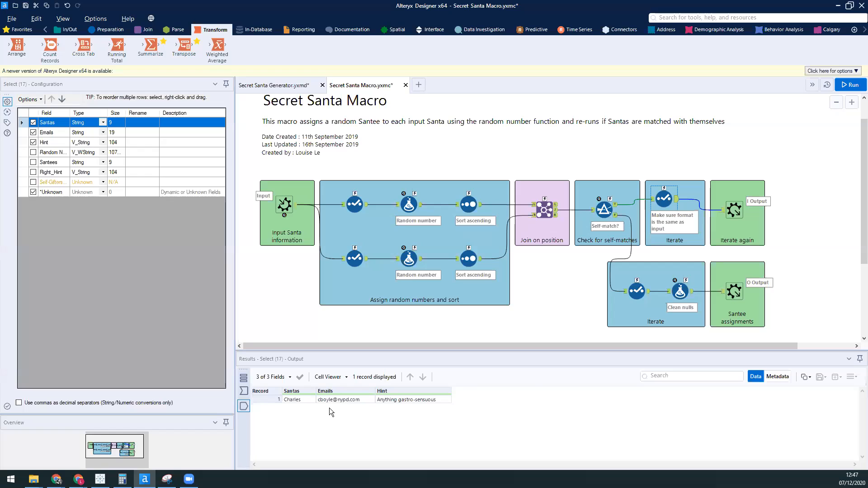
left_click(734, 209)
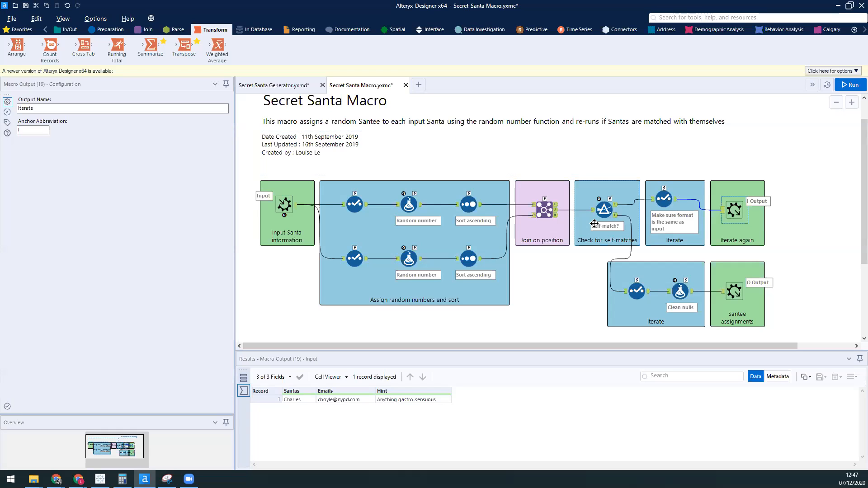
Step: Examine the non-self-match branch's Select tool, Clean nulls formula with its expression text enlarged, and Santas macro output
left_click(632, 293)
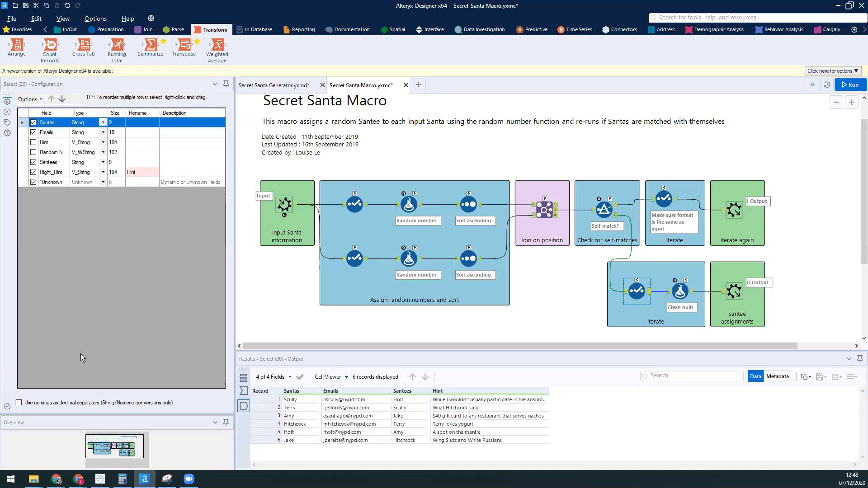
left_click(680, 291)
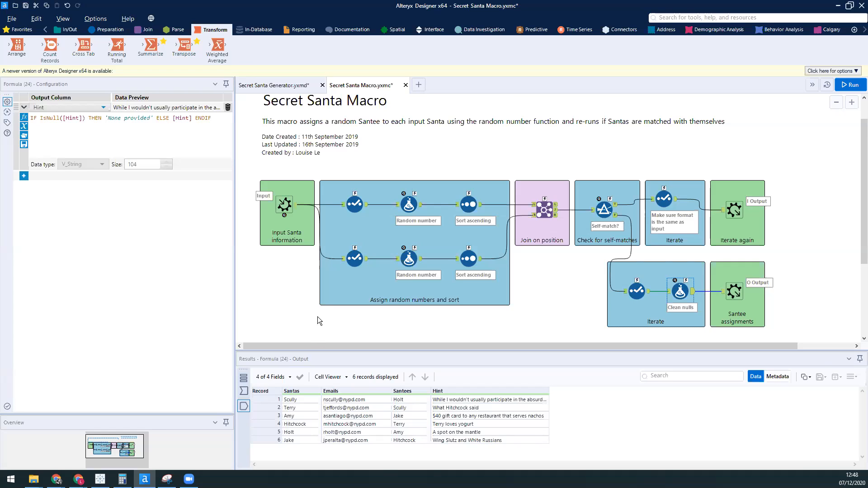
left_click(172, 134)
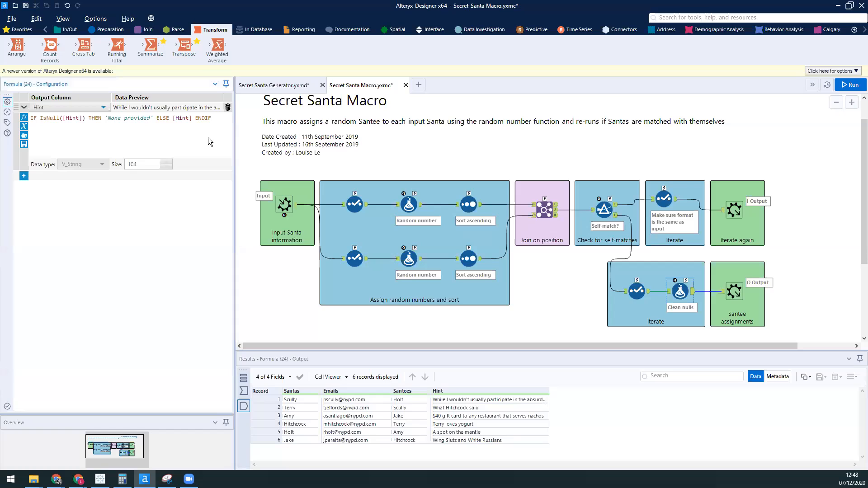
scroll(209, 138, "up", 4)
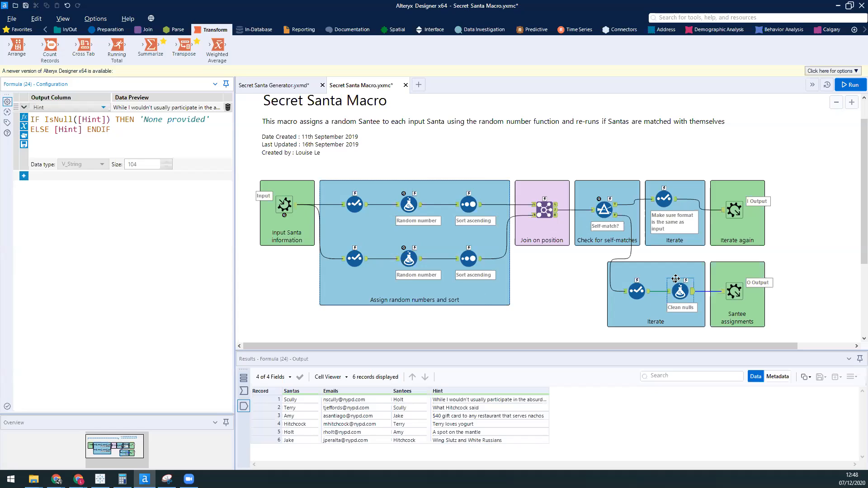
left_click(746, 284)
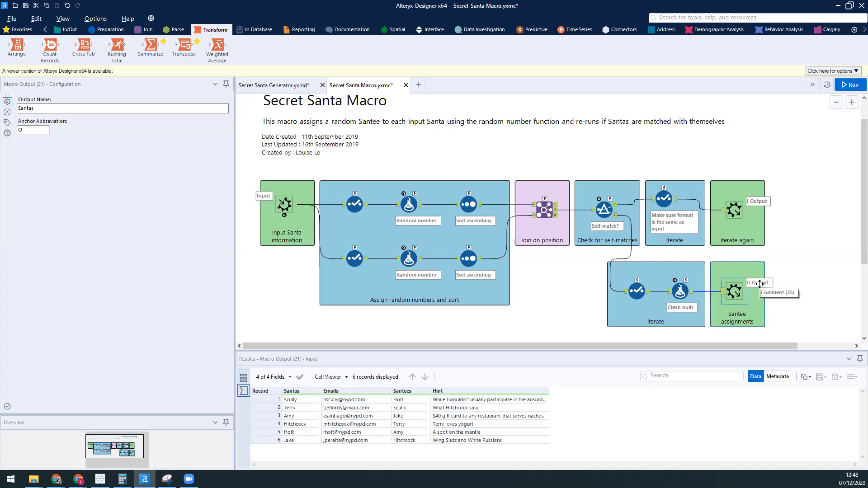
scroll(810, 255, "up", 1)
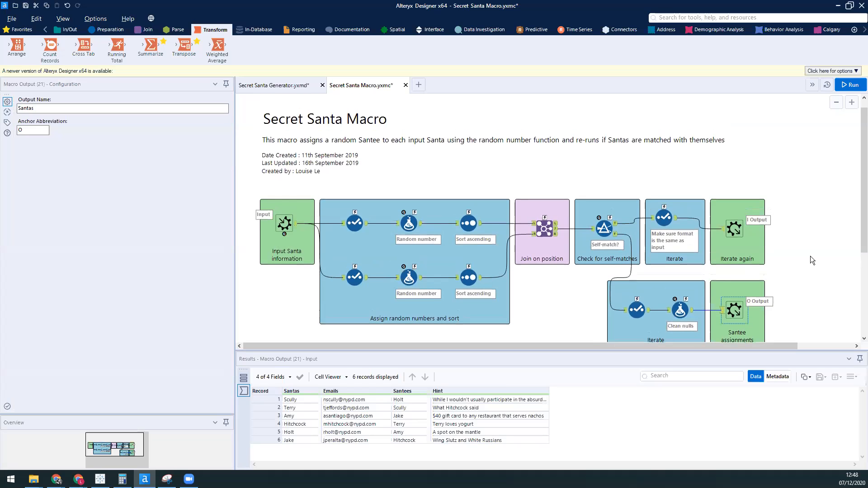
Step: Switch to the Secret Santa Generator workflow and view the Secret Santa Macro's O output
left_click(288, 88)
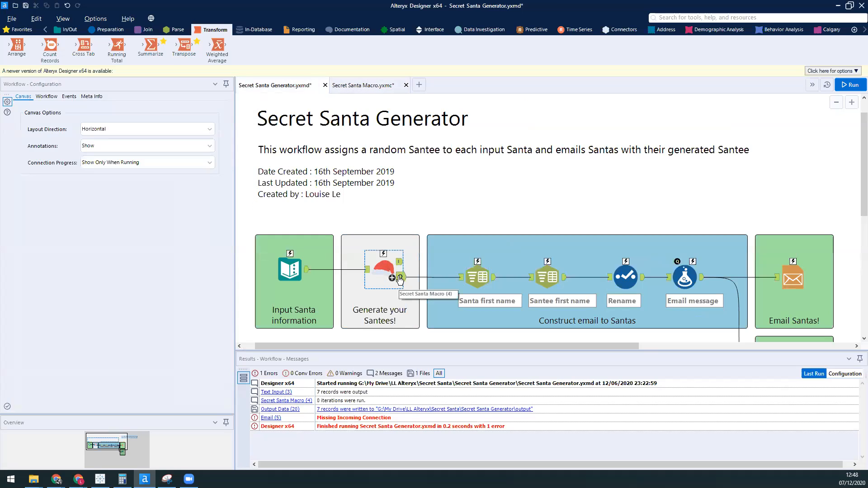
left_click(400, 278)
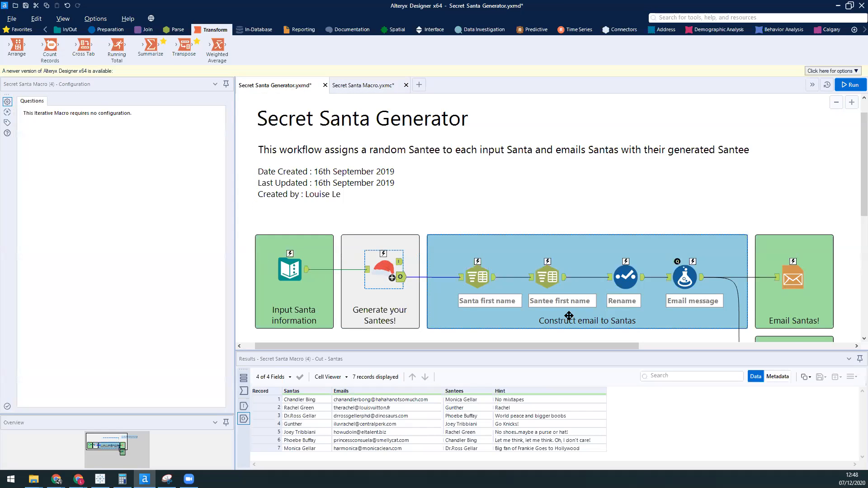
Step: Delete the connection from the Email message formula to the Email tool and run the workflow
scroll(569, 316, "down", 3)
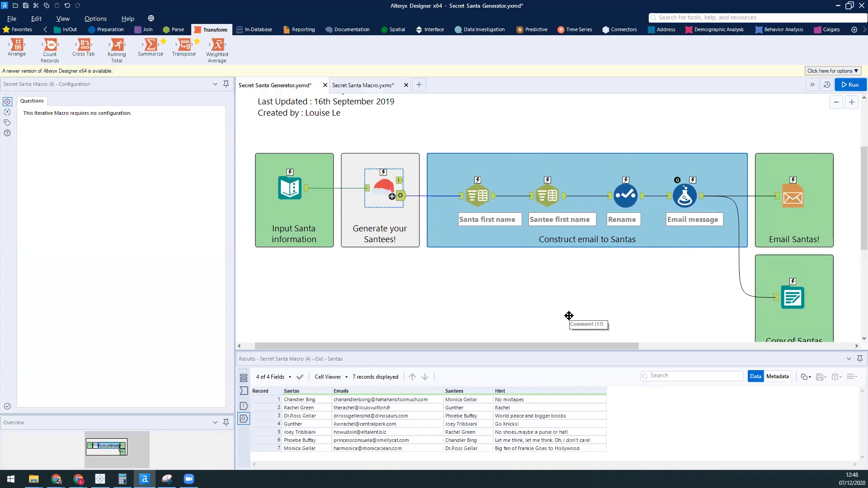
left_click(753, 196)
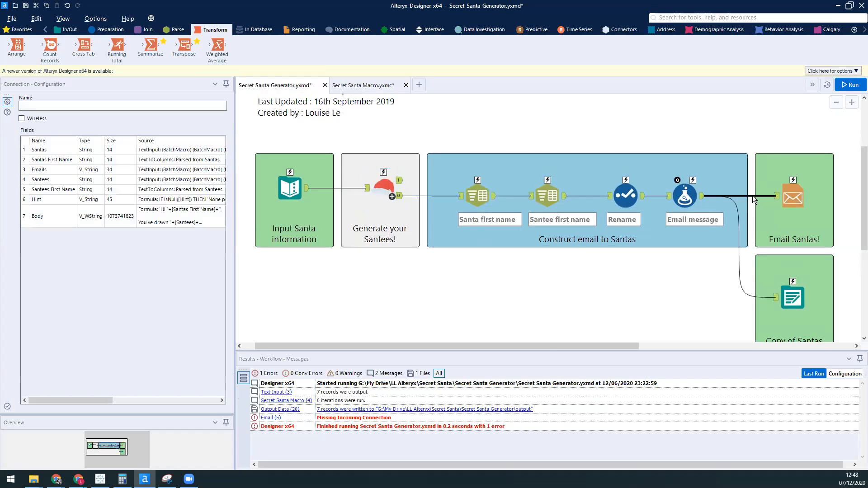
key("Delete")
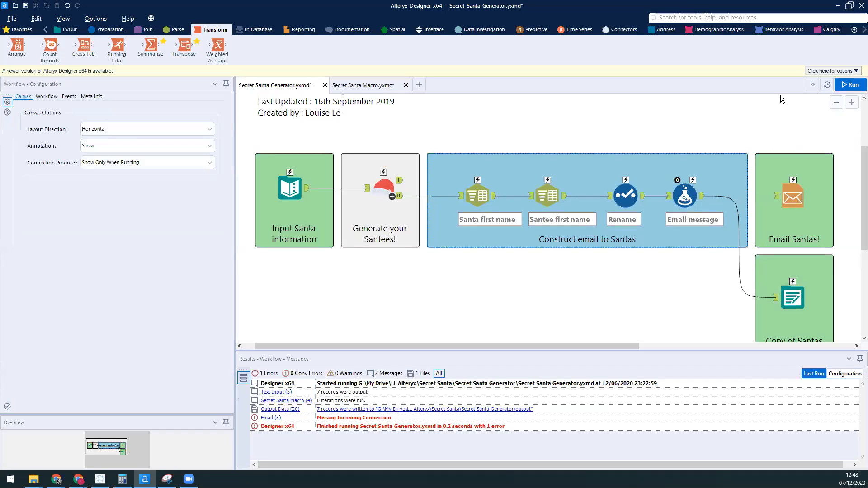
left_click(841, 85)
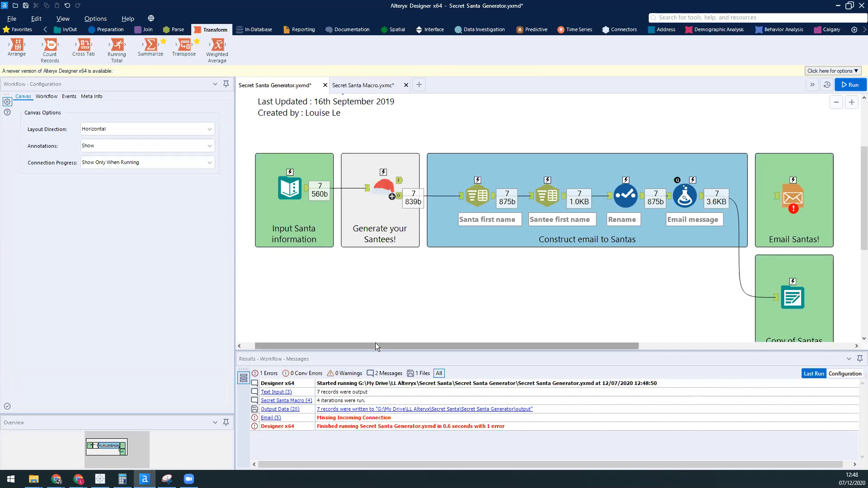
Step: Enlarge the results area and view the Santa and Santee pairs newly assigned by the Secret Santa Macro
left_click_drag(379, 334, 380, 332)
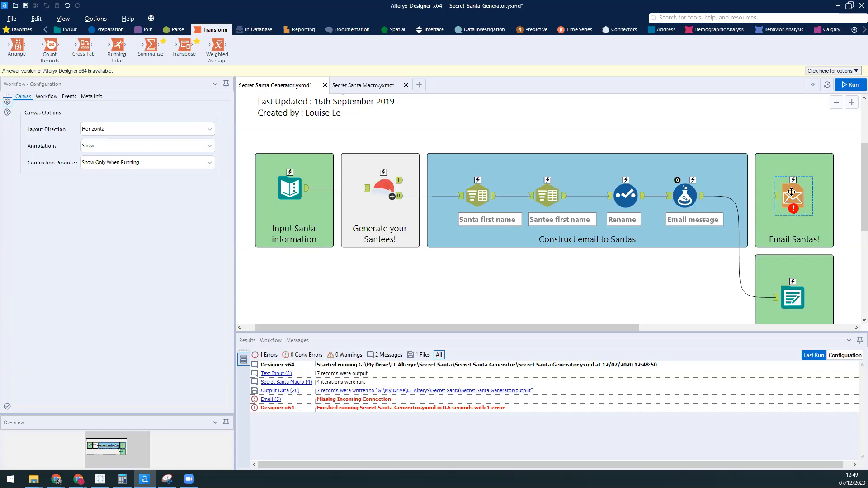
left_click(400, 198)
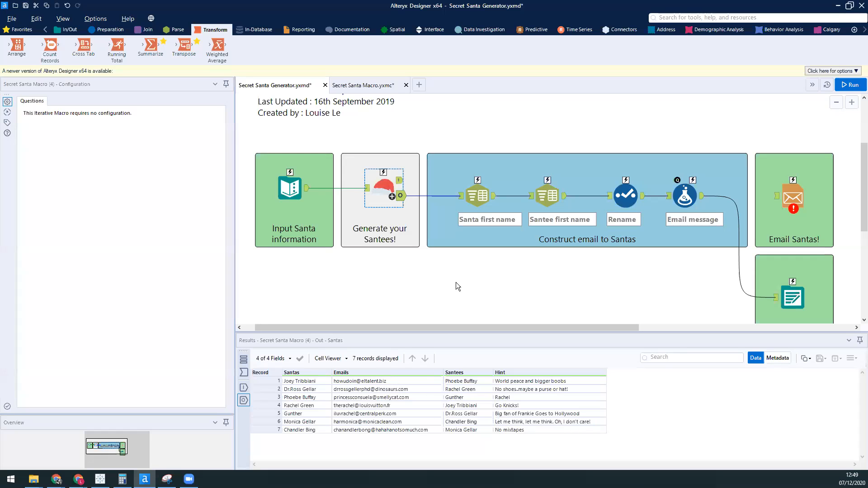
Step: Examine the Santa and Santee first name splits and the Rename Select tool, checking the delimiter and the null second column
left_click_drag(527, 326, 559, 327)
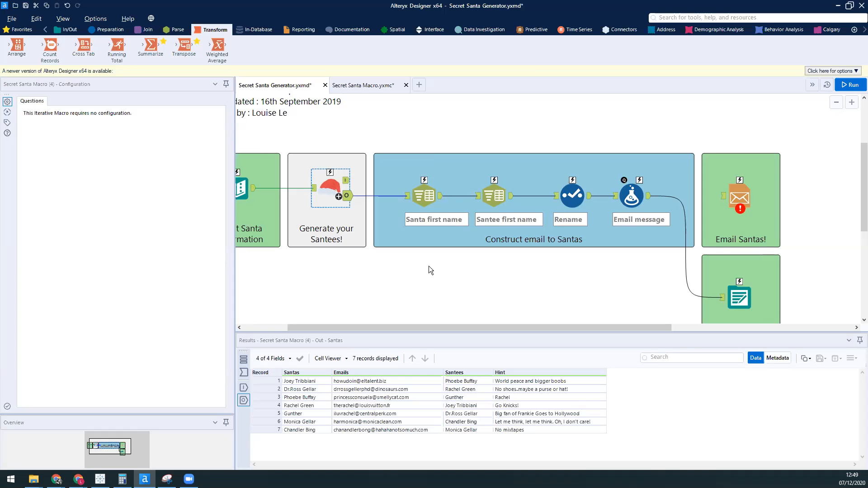
scroll(428, 270, "down", 1)
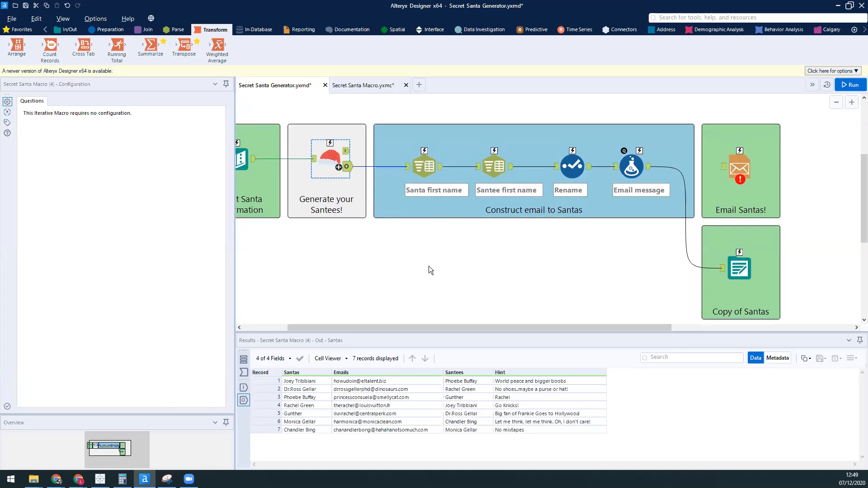
left_click(426, 160)
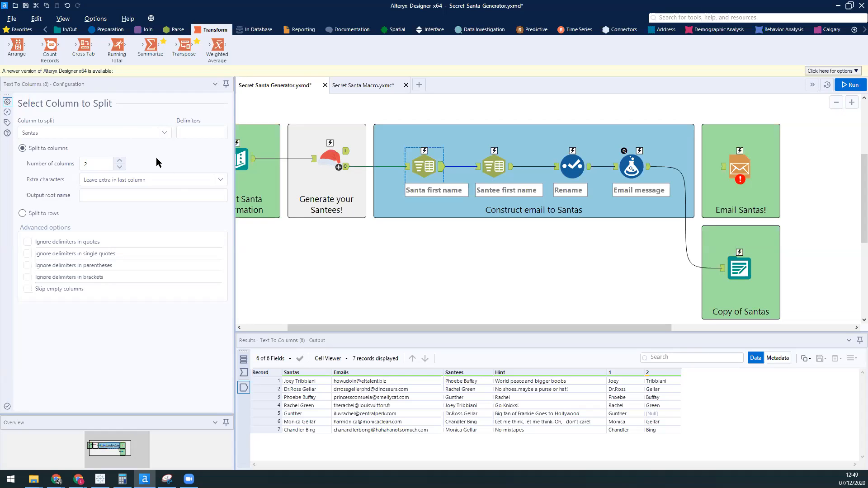
left_click(199, 131)
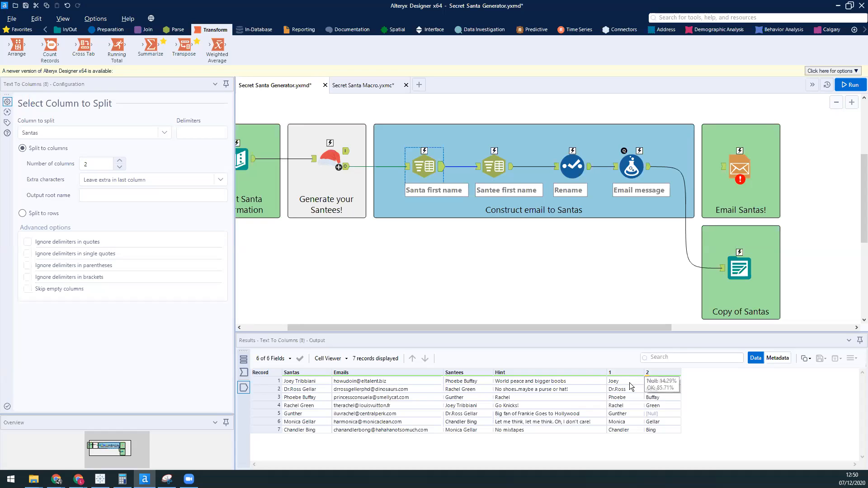
left_click(665, 415)
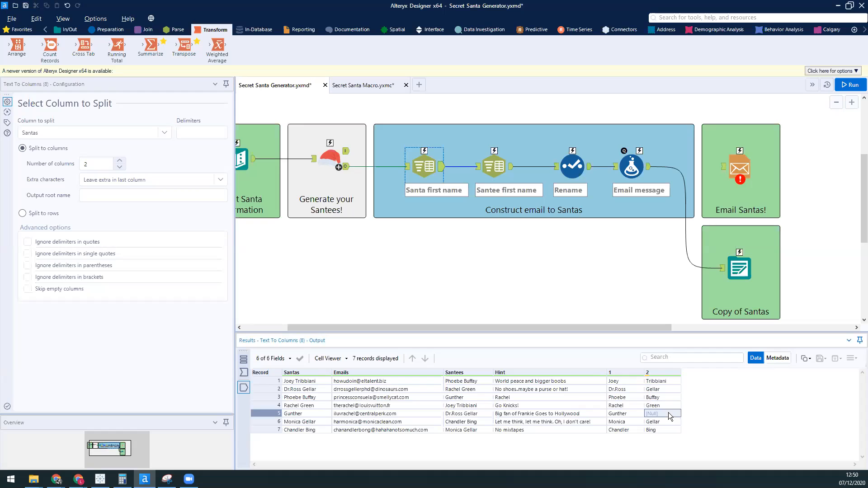
left_click(493, 163)
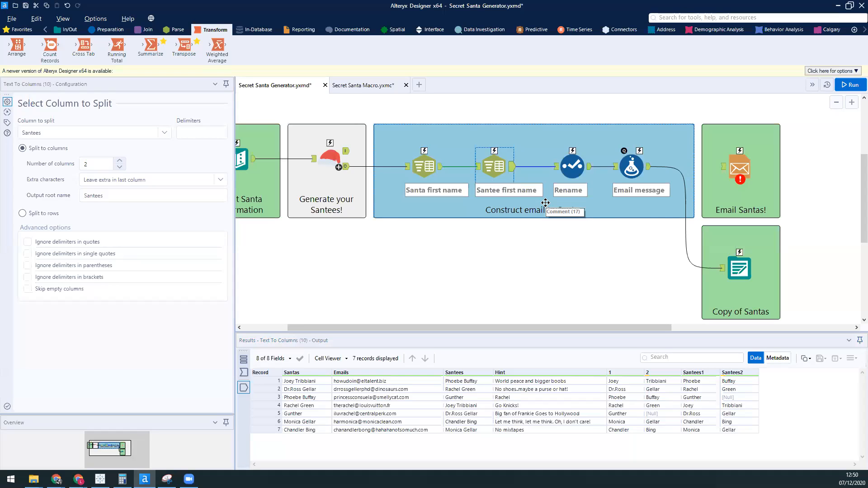
left_click(572, 165)
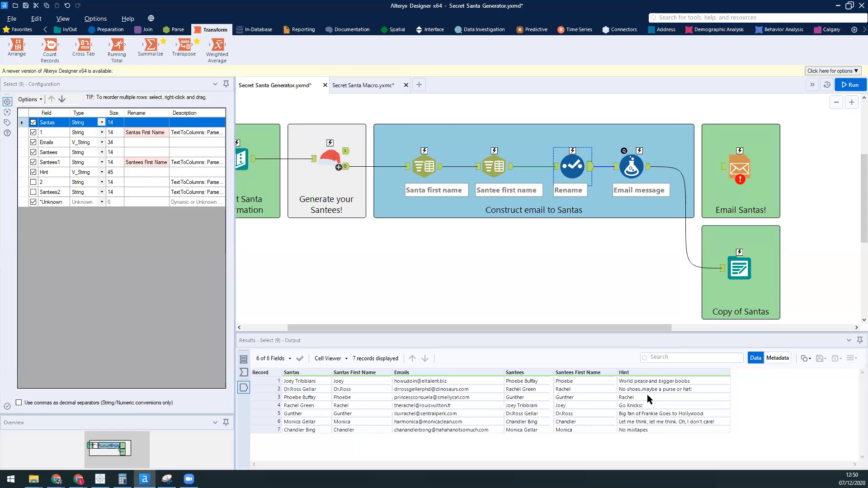
Step: Examine the Email message formula's output and read the first record's full Body text in an enlarged results area and cell viewer
left_click(648, 170)
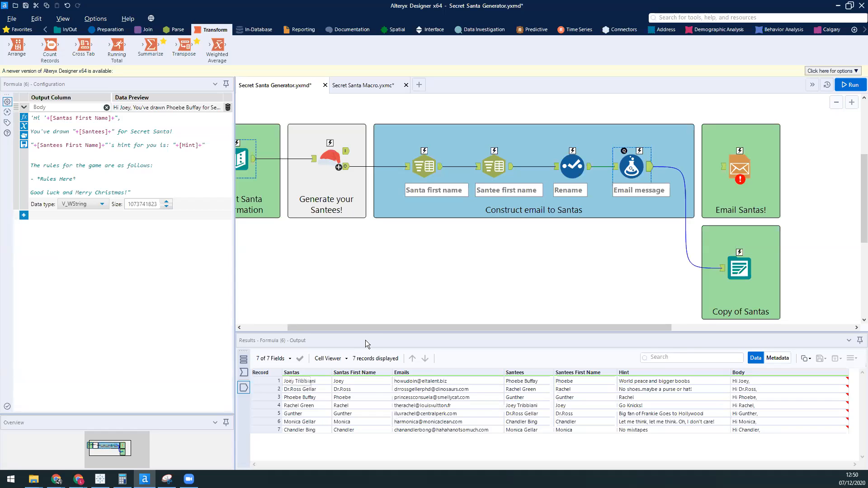
left_click_drag(367, 331, 320, 276)
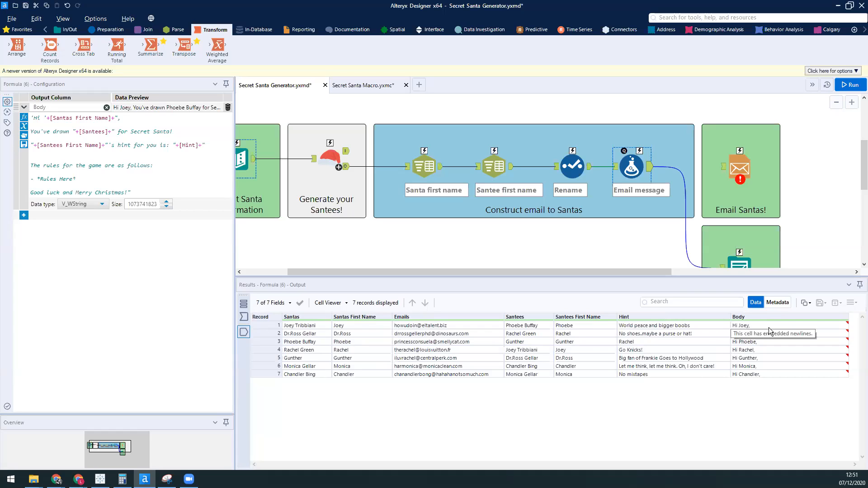
left_click(768, 327)
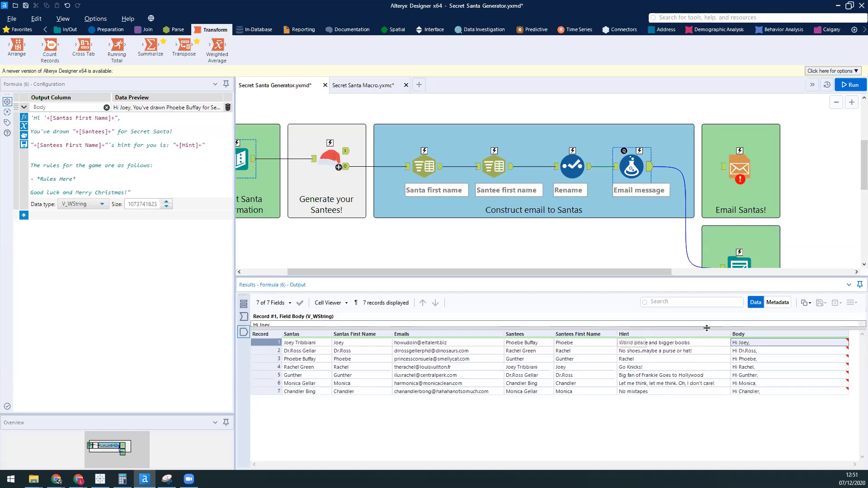
left_click_drag(716, 329, 717, 396)
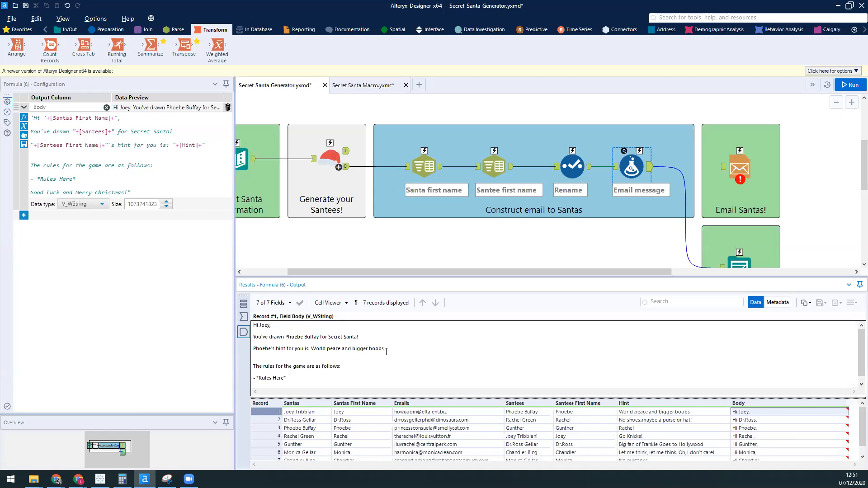
scroll(365, 361, "down", 1)
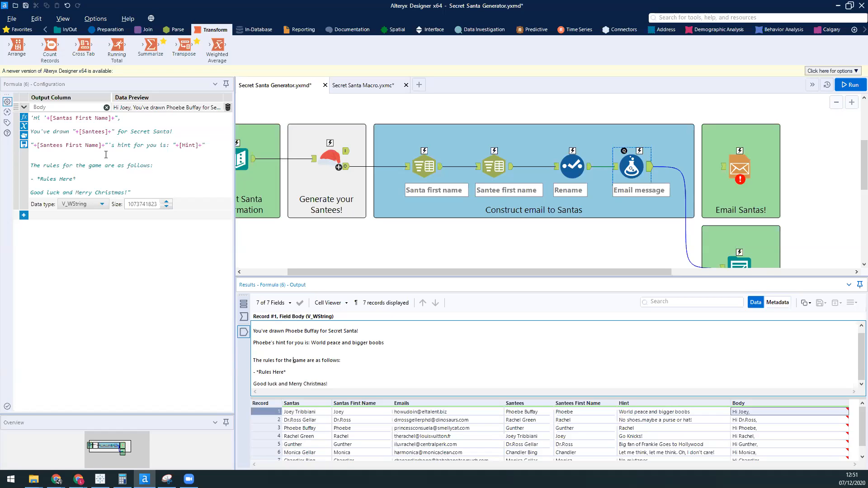
Step: Review the Email message formula's expression and highlight its *Rules Here* placeholder
left_click(70, 145)
left_click_drag(34, 116, 201, 189)
left_click(201, 189)
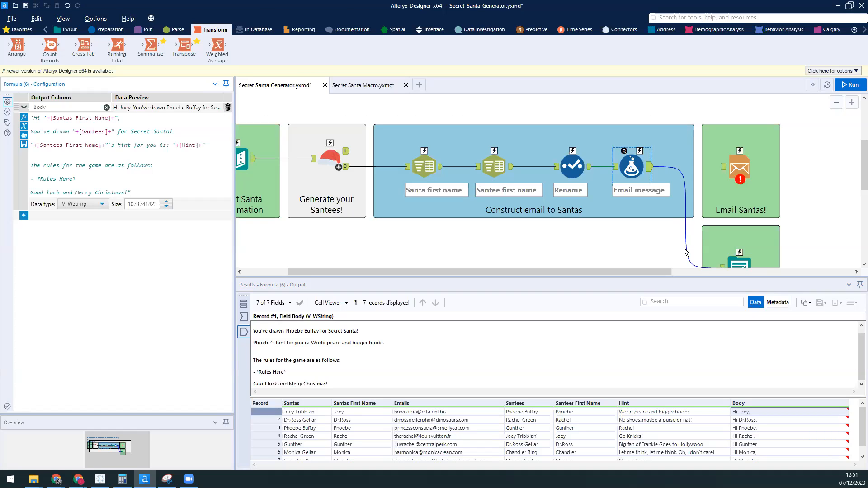
left_click_drag(76, 179, 39, 180)
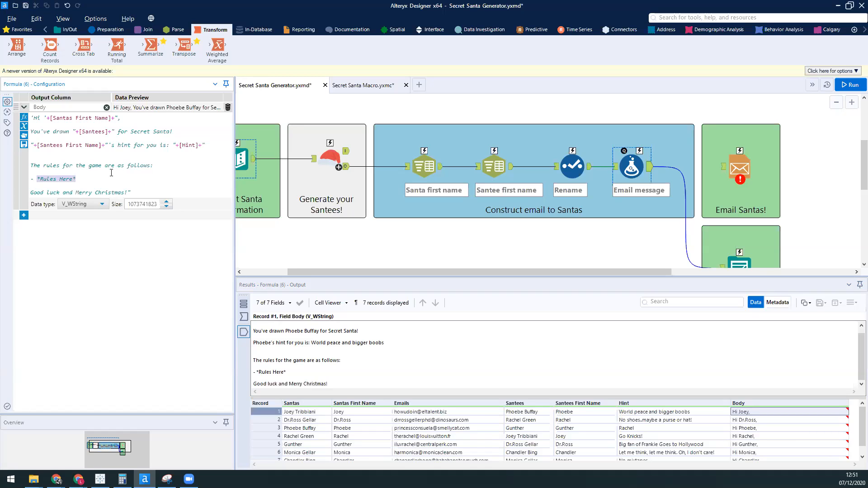
Step: Replace the *Rules Here* placeholder in the Email message formula with £10 maximum
type("£10 maximum")
left_click(828, 221)
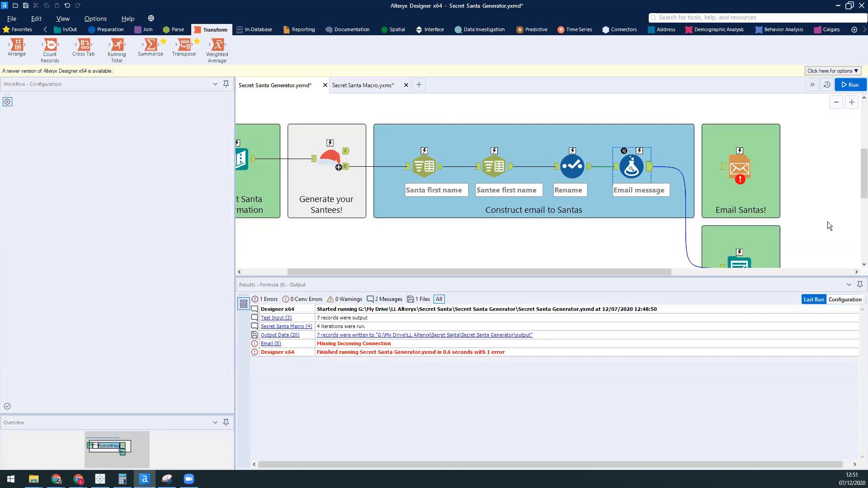
Step: Connect the Email message formula's output to the Email tool in the Email Santas! container
scroll(807, 237, "down", 1)
left_click_drag(671, 277, 681, 329)
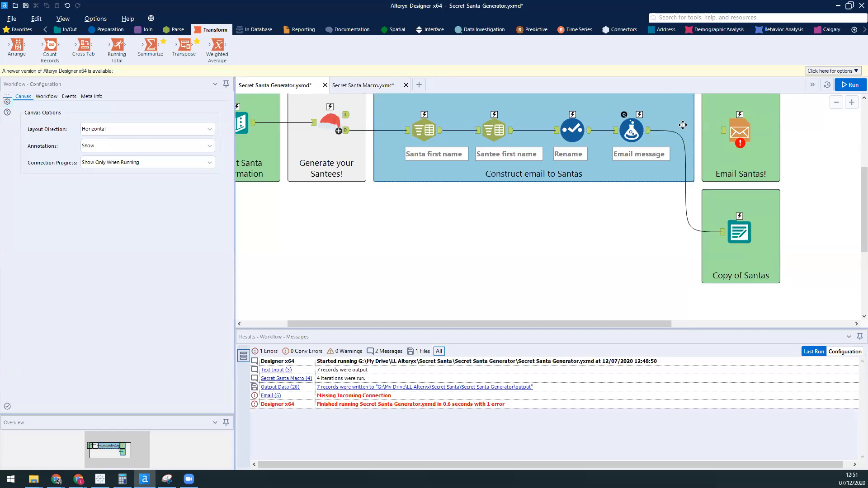
left_click_drag(651, 132, 723, 135)
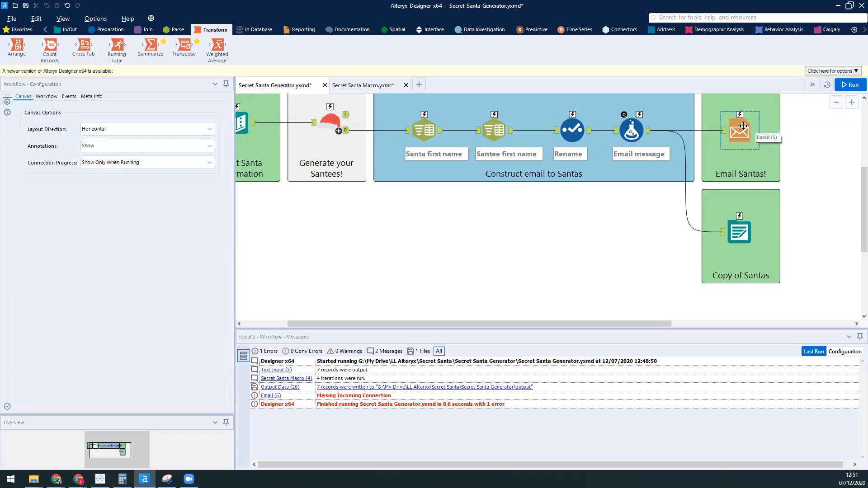
Step: Open the Email tool's configuration and review its SMTP, port, encryption, sender, recipient and subject settings
left_click(744, 126)
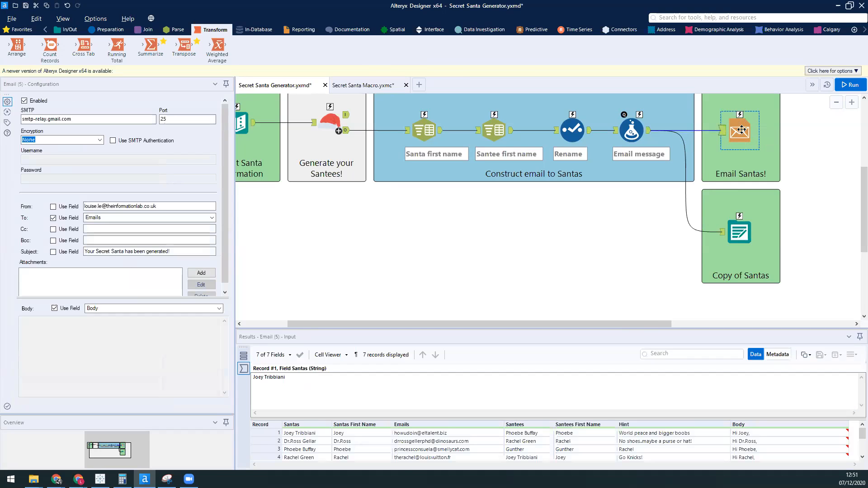
scroll(741, 128, "up", 1)
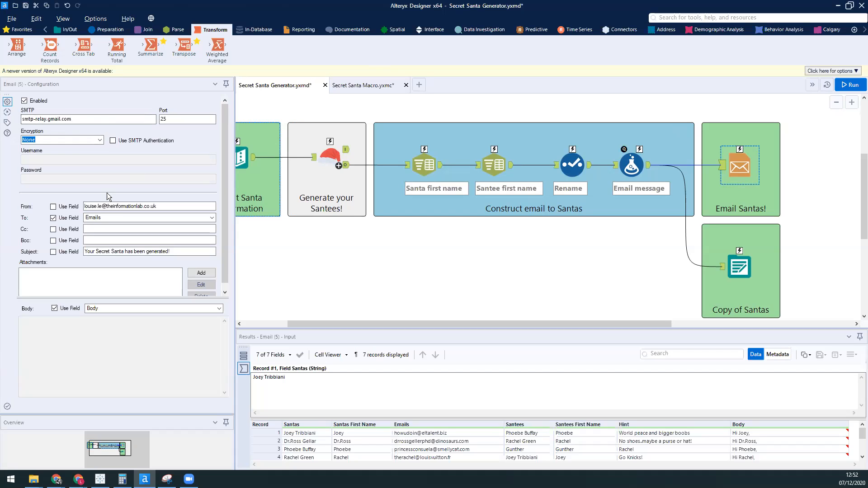
scroll(106, 193, "down", 1)
scroll(107, 193, "up", 1)
left_click(106, 119)
left_click_drag(223, 164, 224, 183)
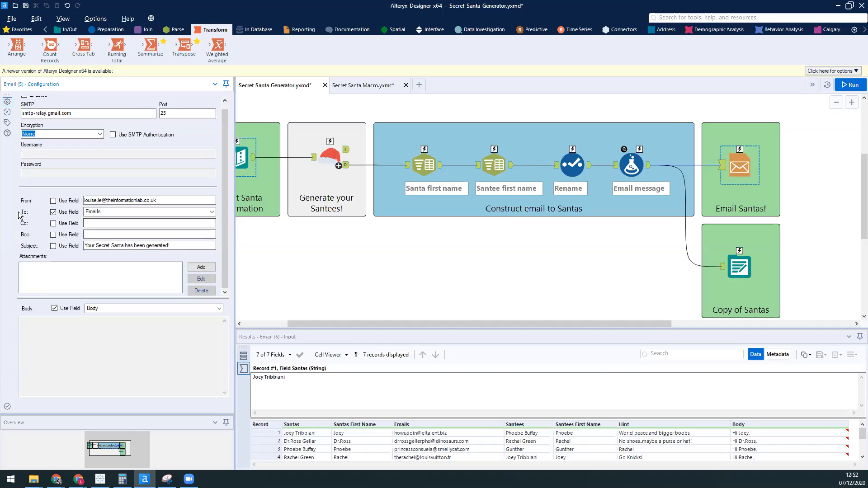
Step: Check the fields available for the Email tool's To setting and try a typed recipient in place of the Emails field
left_click(116, 211)
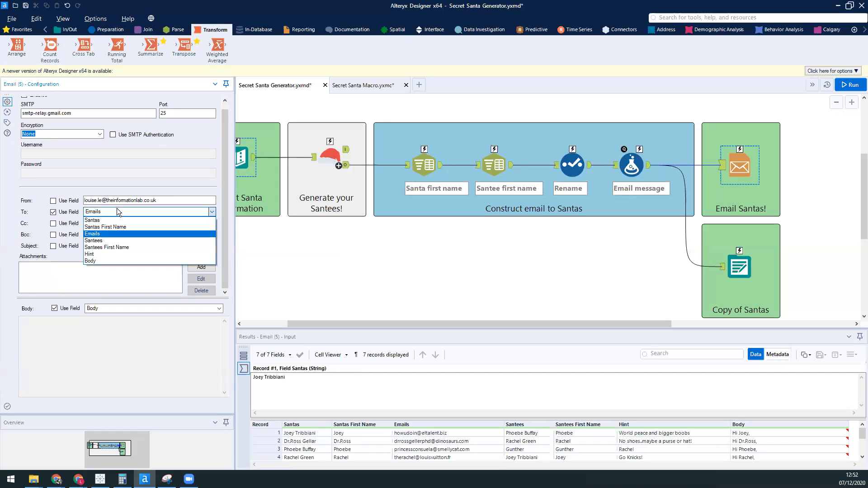
left_click(53, 214)
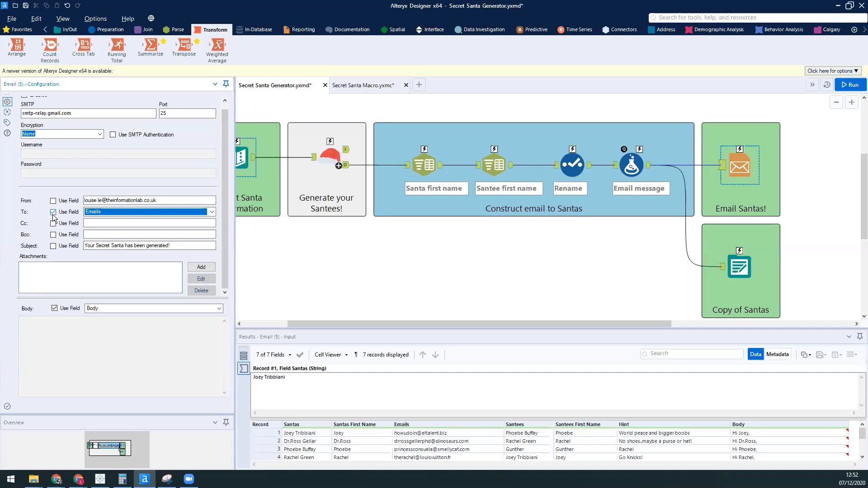
left_click(52, 212)
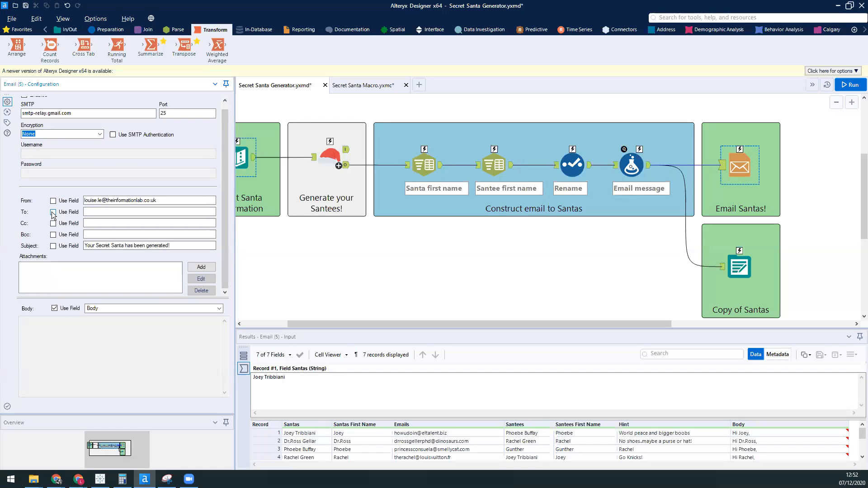
left_click(94, 211)
type("lou")
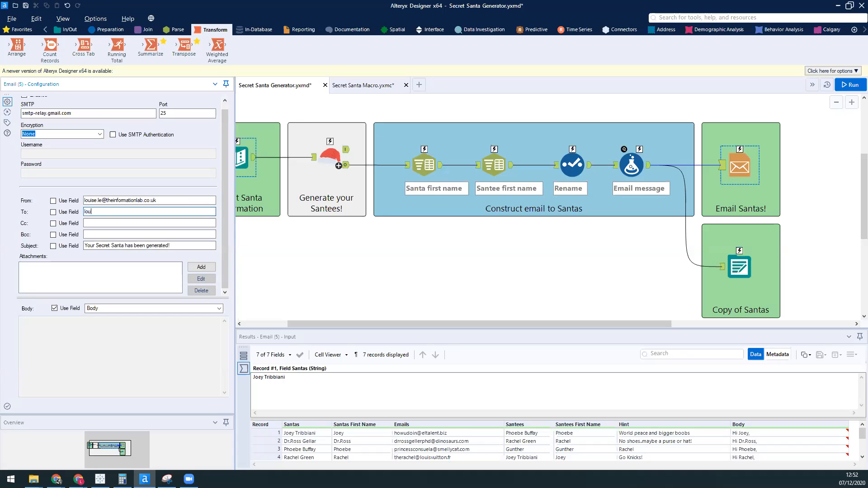
type("ise.")
key("BackSpace")
key("BackSpace")
key("BackSpace")
key("BackSpace")
key("BackSpace")
key("BackSpace")
key("BackSpace")
left_click(53, 212)
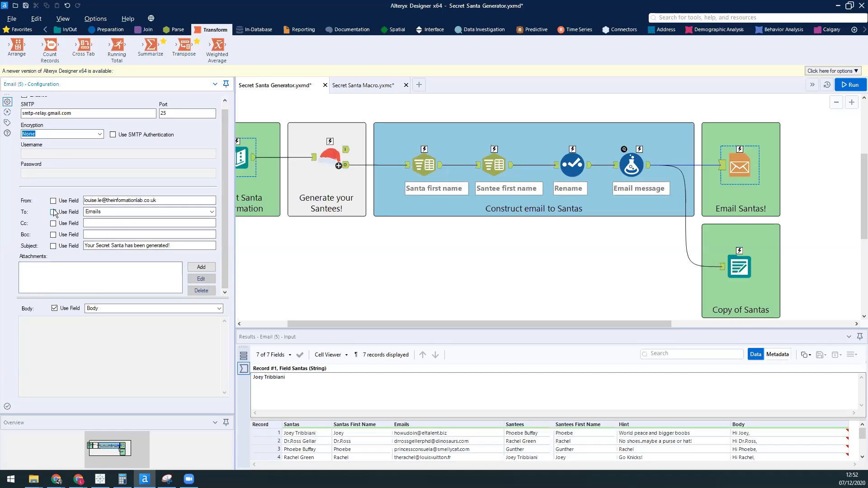
left_click(100, 212)
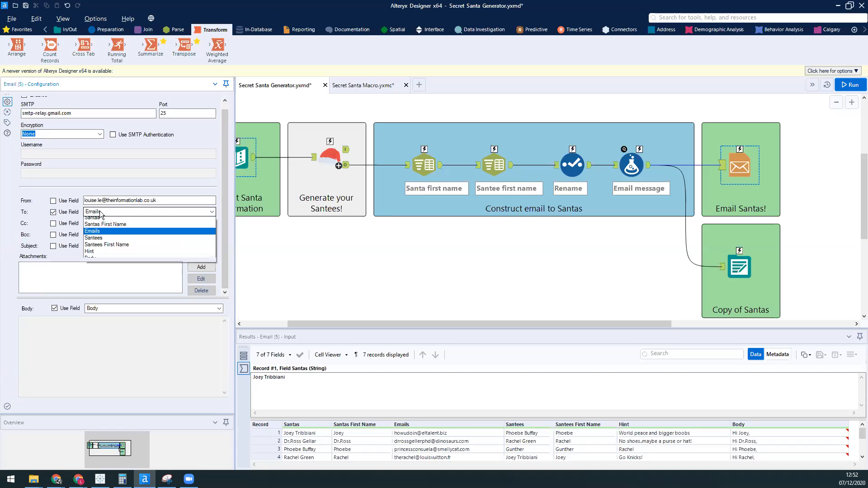
left_click(107, 212)
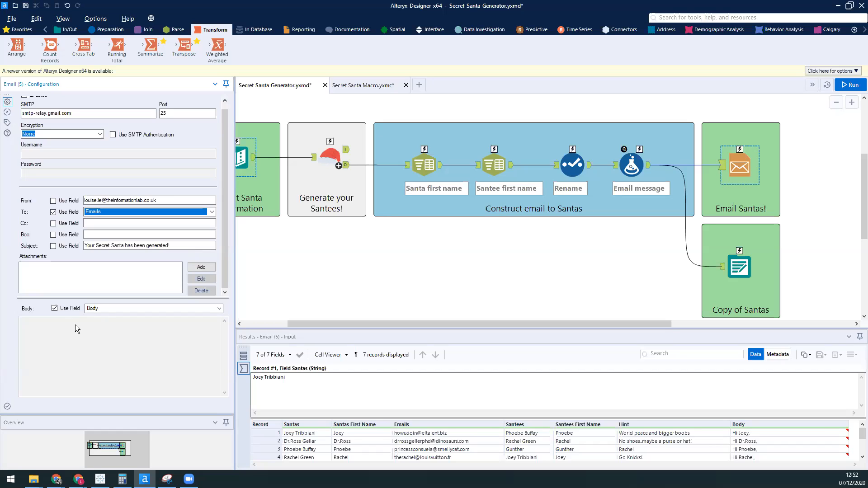
Step: Try a manually written message body in the Email tool in place of the Body field
left_click(54, 309)
left_click(49, 342)
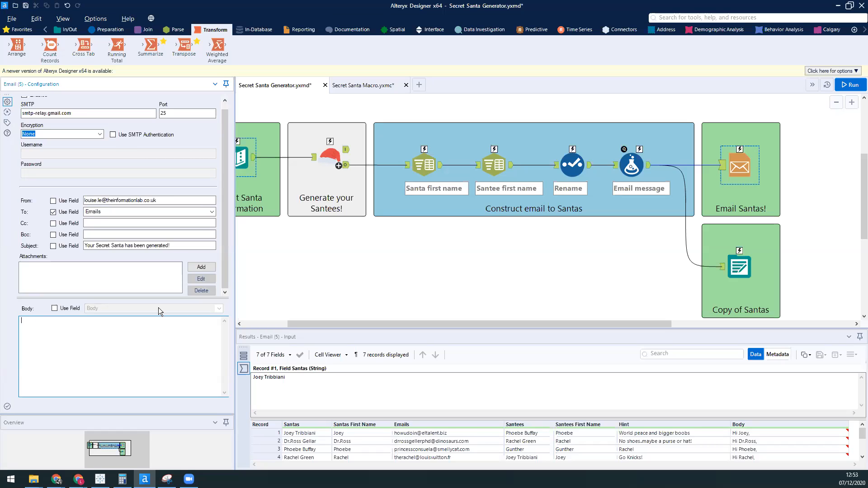
left_click(54, 309)
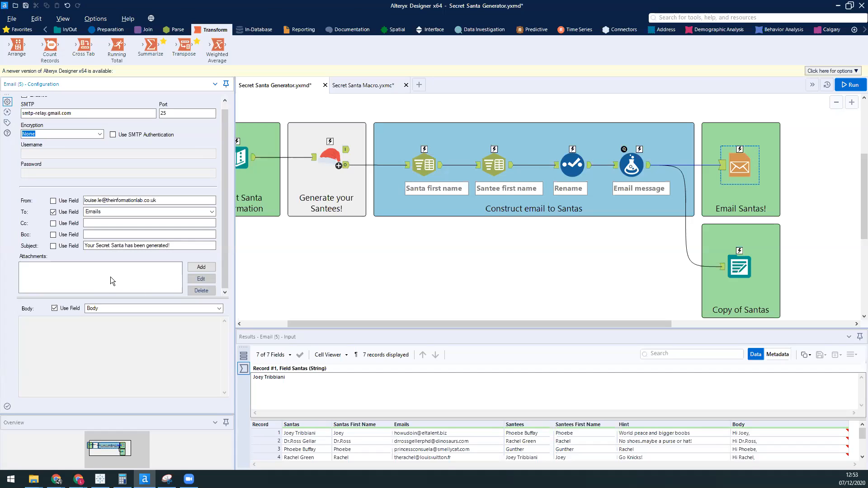
Step: Examine the Copy of Santas Output Data tool's configuration and view its incoming records in an enlarged results area
left_click(679, 266)
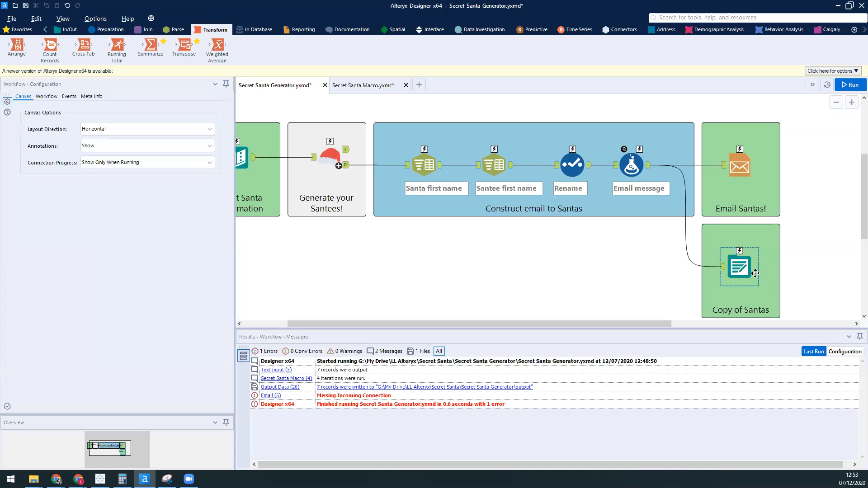
left_click(733, 268)
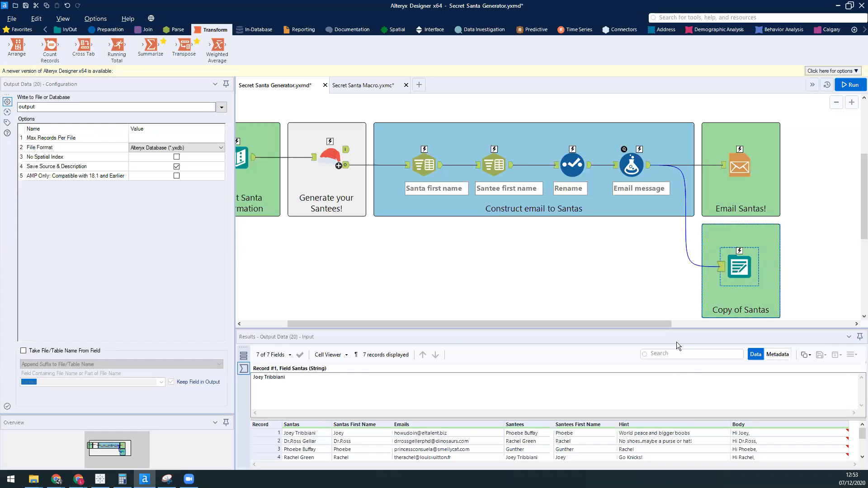
left_click_drag(675, 328, 675, 252)
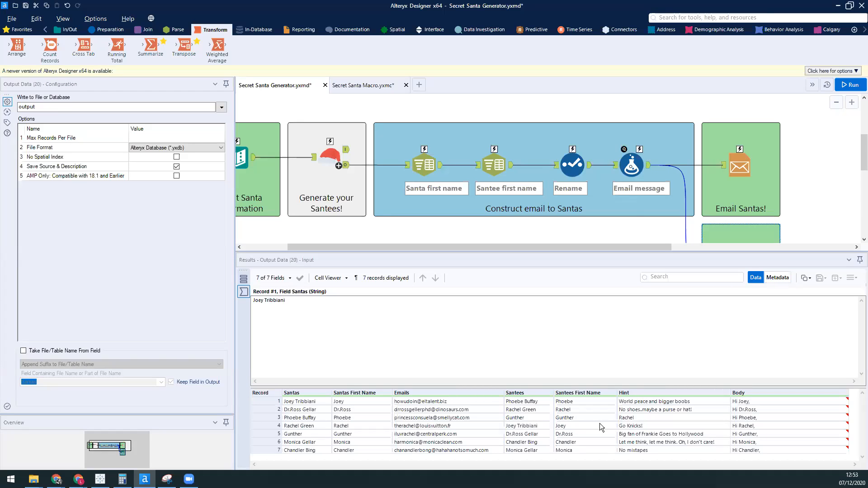
left_click_drag(633, 252, 638, 385)
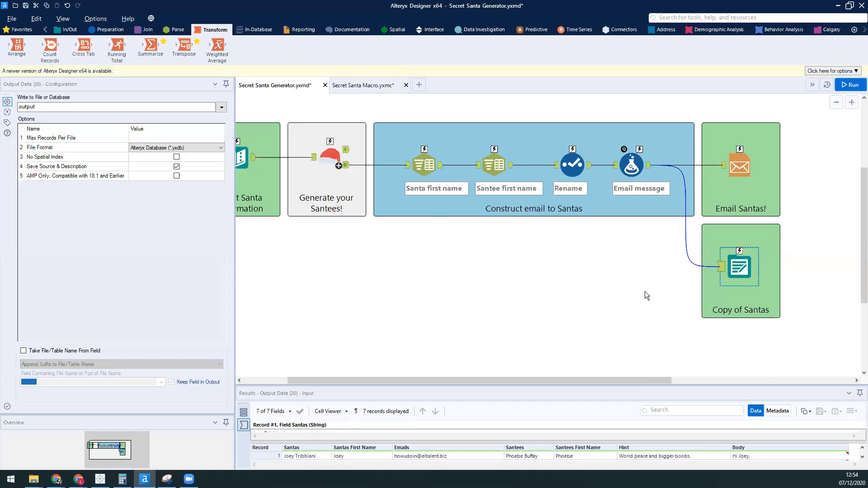
Step: View the whole Secret Santa Generator workflow, from the Santa input through to the email and output tools
scroll(644, 292, "up", 2)
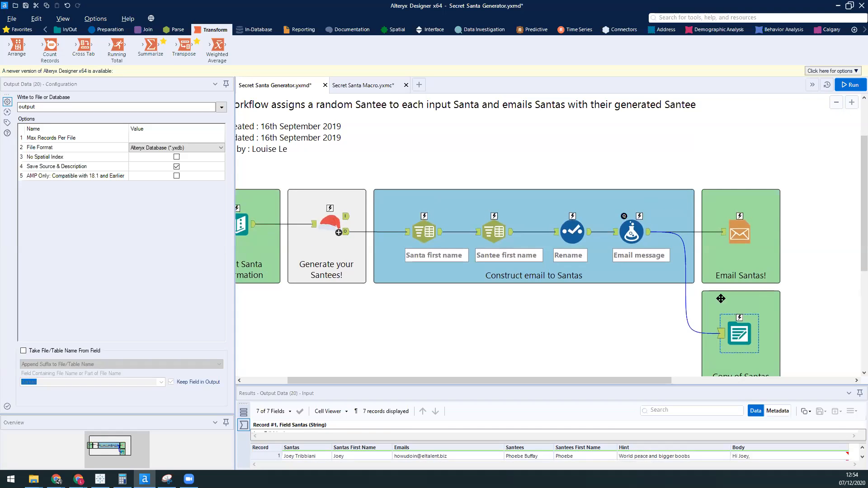
scroll(715, 328, "down", 2)
scroll(714, 328, "up", 2)
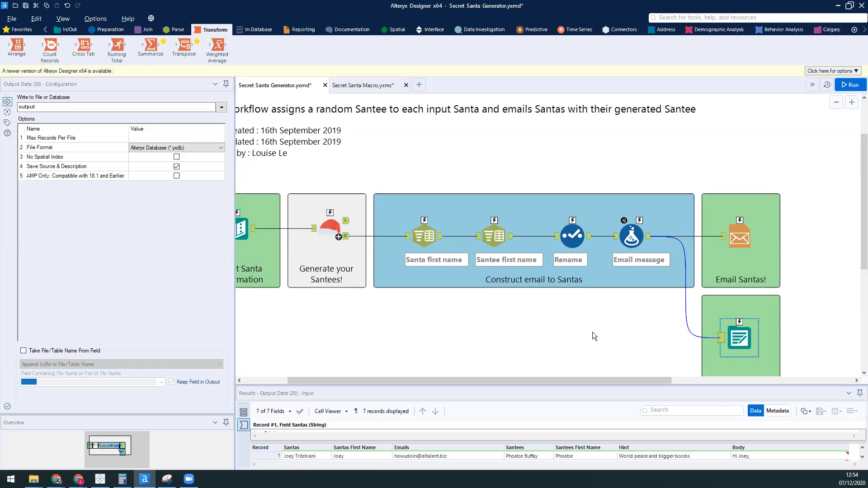
left_click_drag(594, 380, 548, 380)
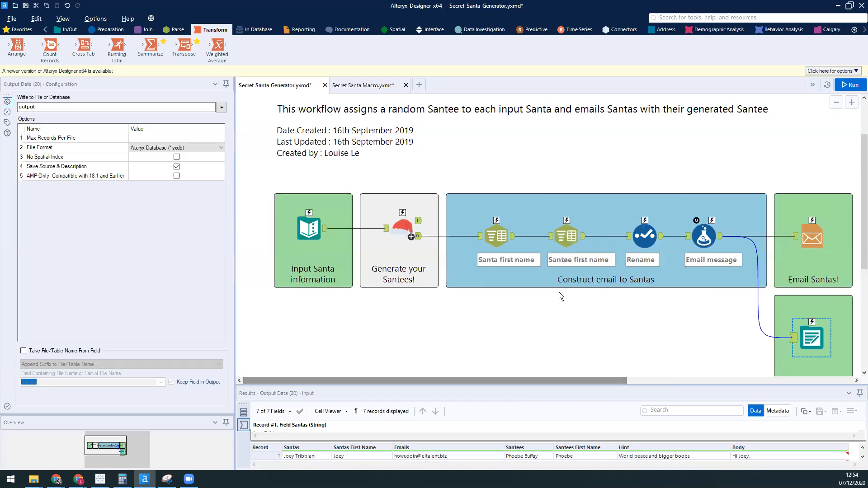
scroll(559, 292, "up", 3)
scroll(559, 292, "down", 2)
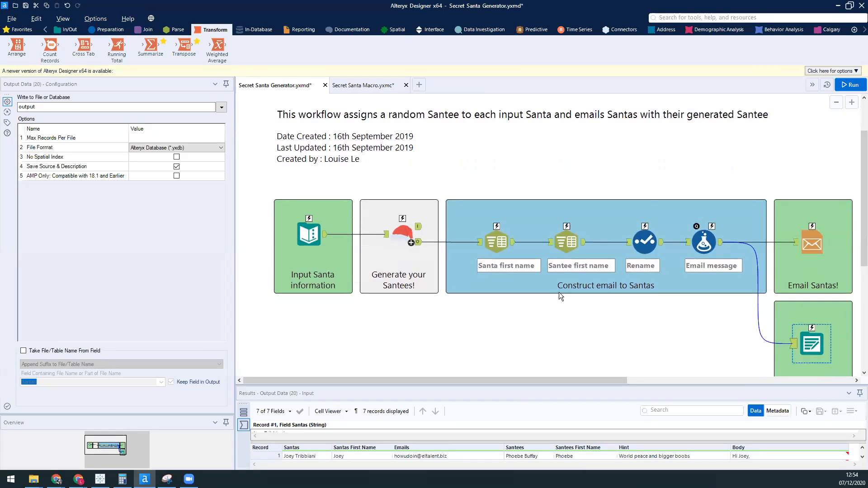
left_click(831, 103)
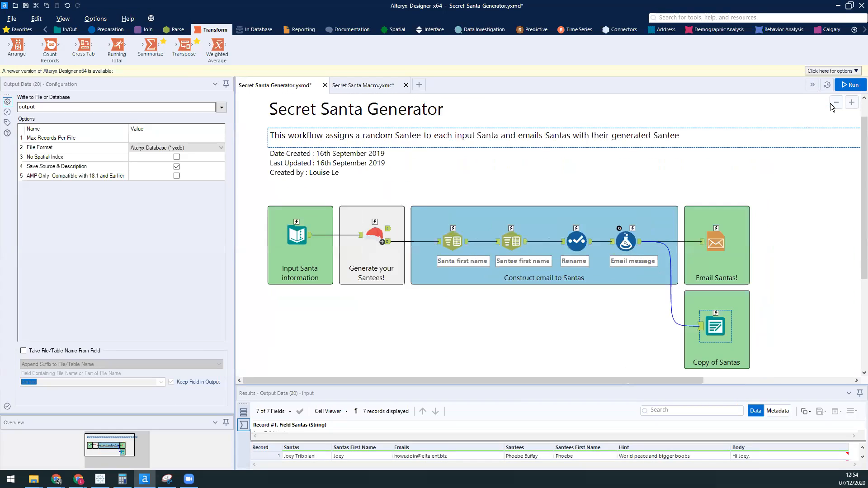
left_click(831, 103)
left_click(778, 218)
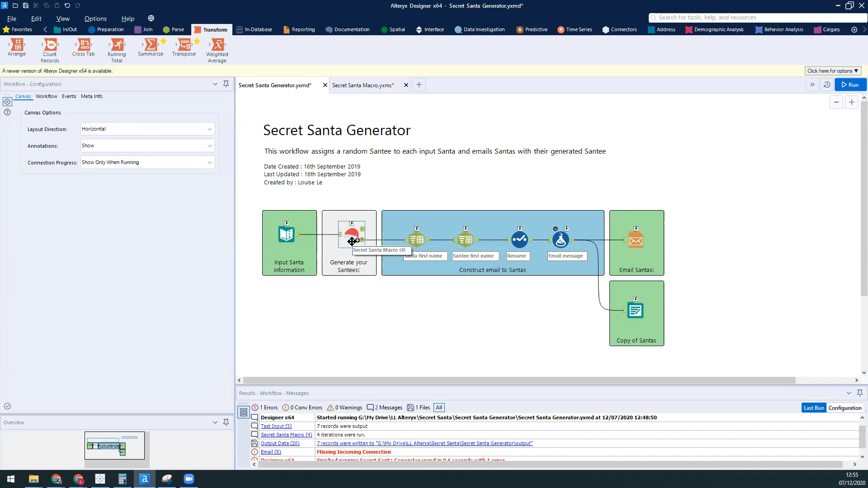
Step: Switch to the Secret Santa Macro and look through its Macro Input tool's configuration, connected tools, annotation and help page
left_click(360, 86)
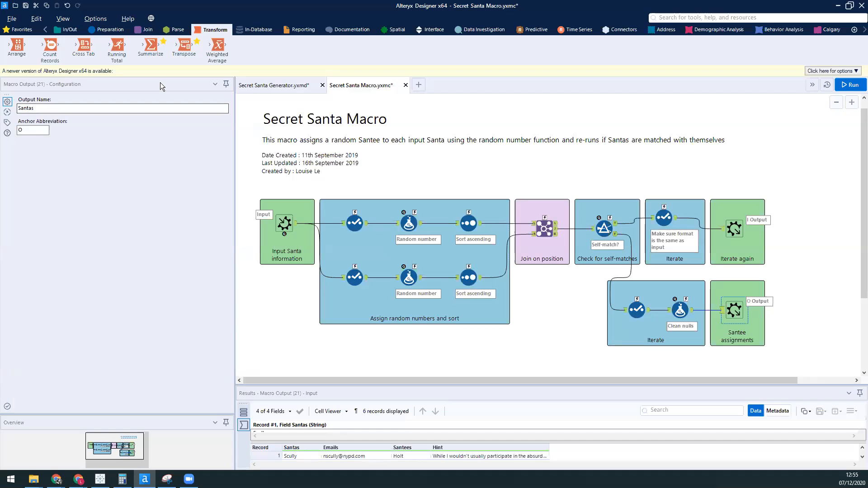
left_click(285, 222)
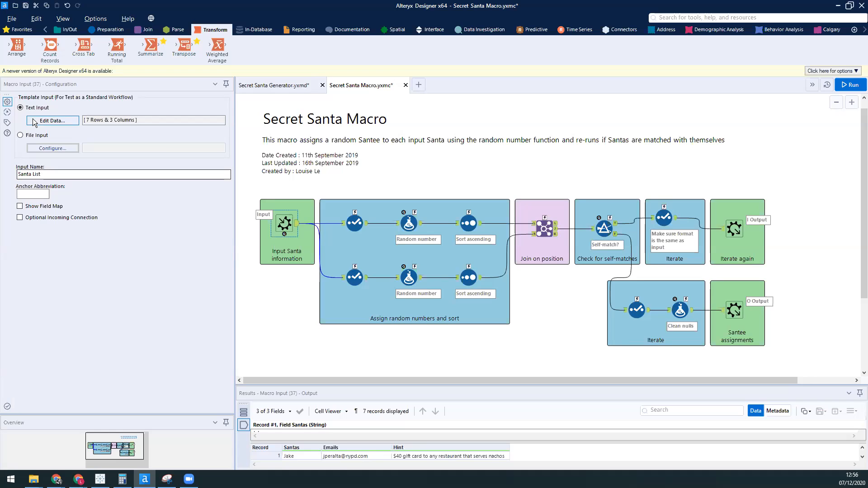
left_click(6, 113)
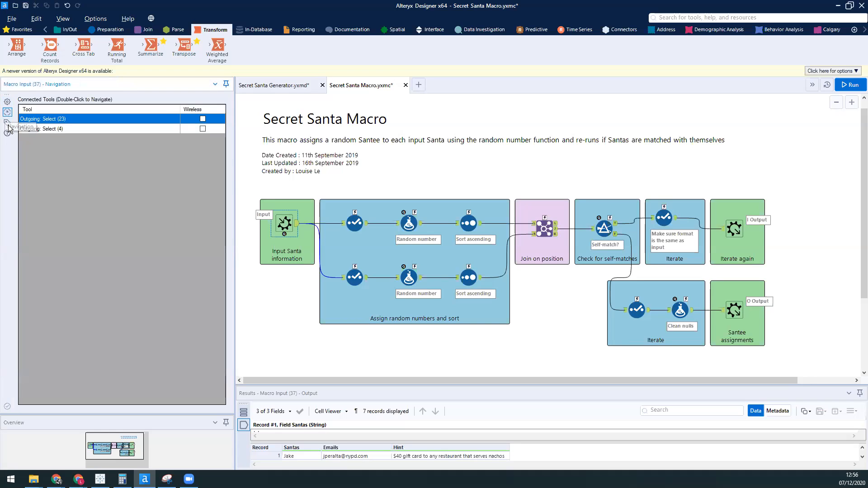
left_click(7, 132)
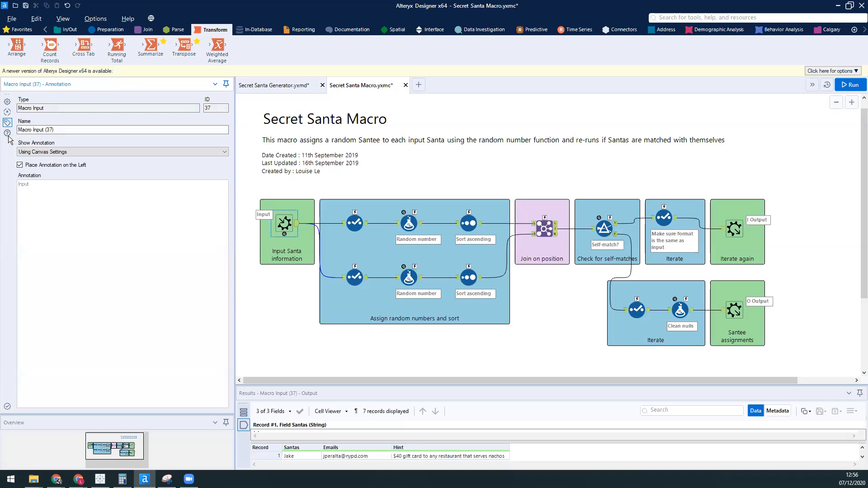
left_click(7, 133)
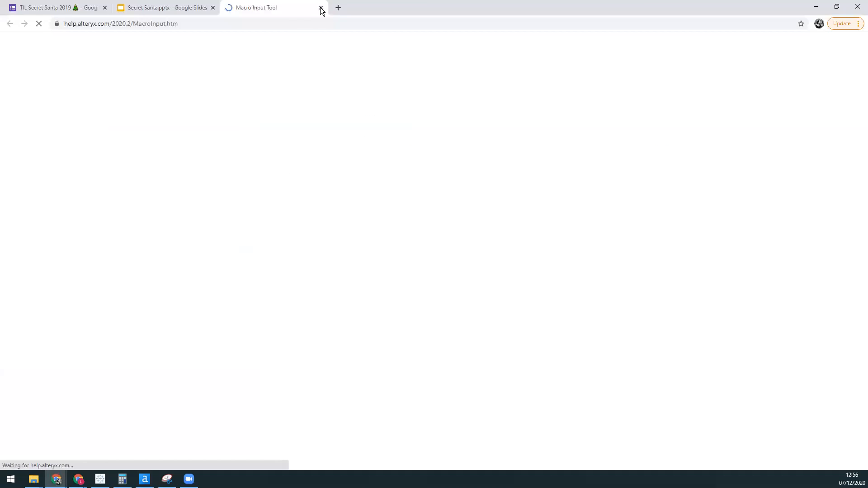
left_click(321, 8)
left_click(144, 480)
Step: Open the user settings and view the macro categories and their search paths
left_click(93, 20)
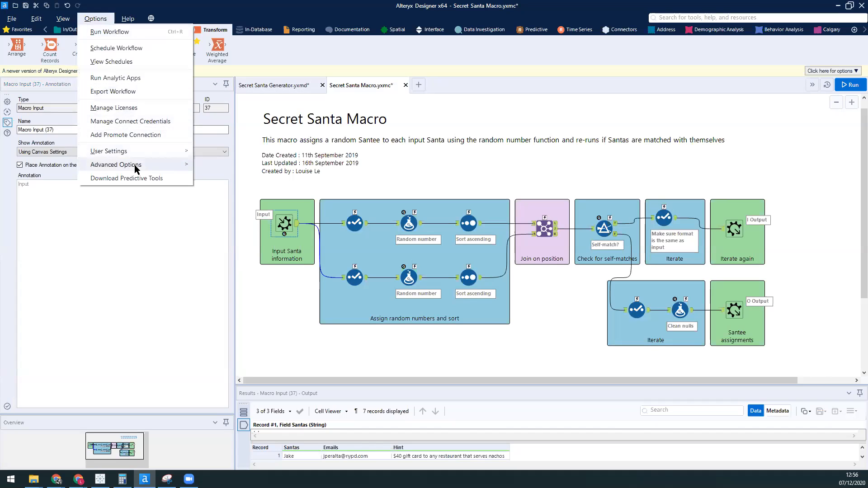
mouse_move(134, 164)
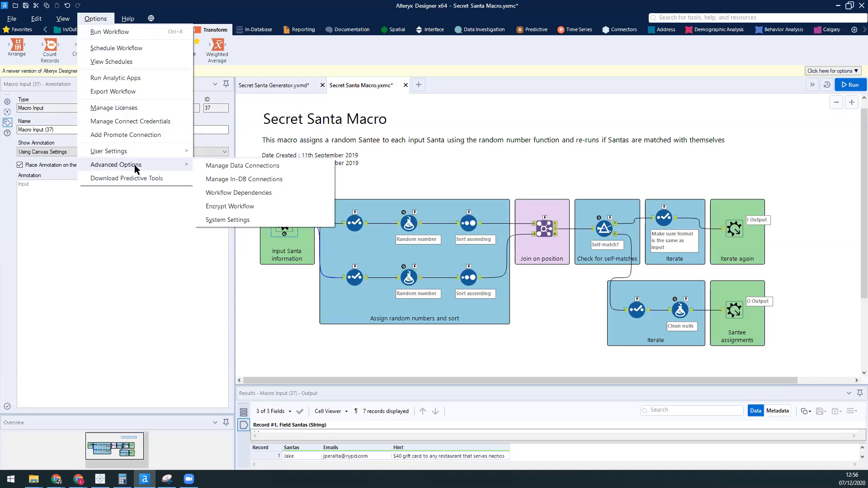
mouse_move(146, 151)
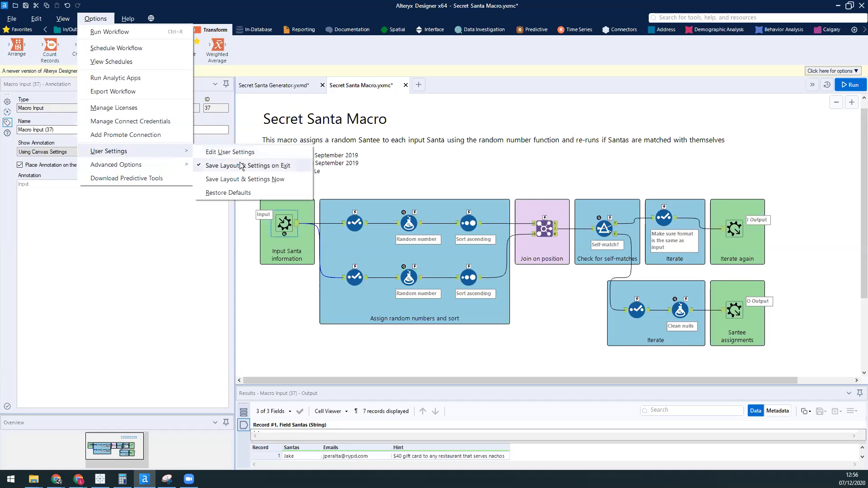
left_click(243, 154)
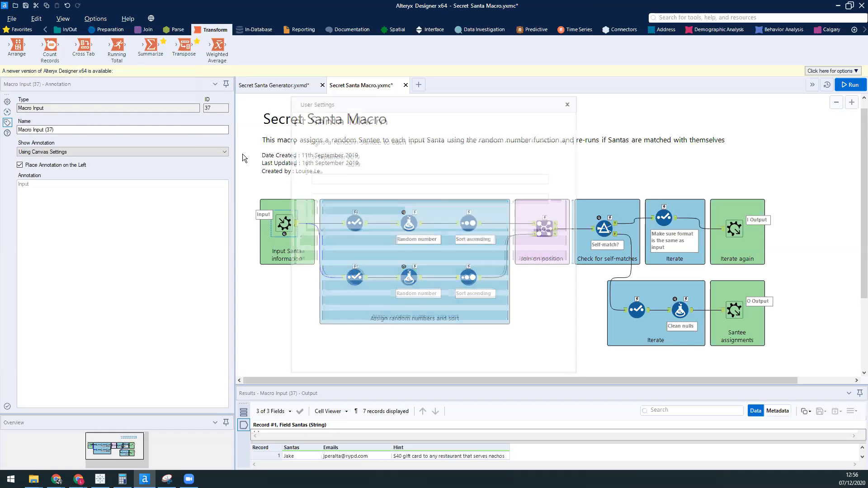
left_click(411, 114)
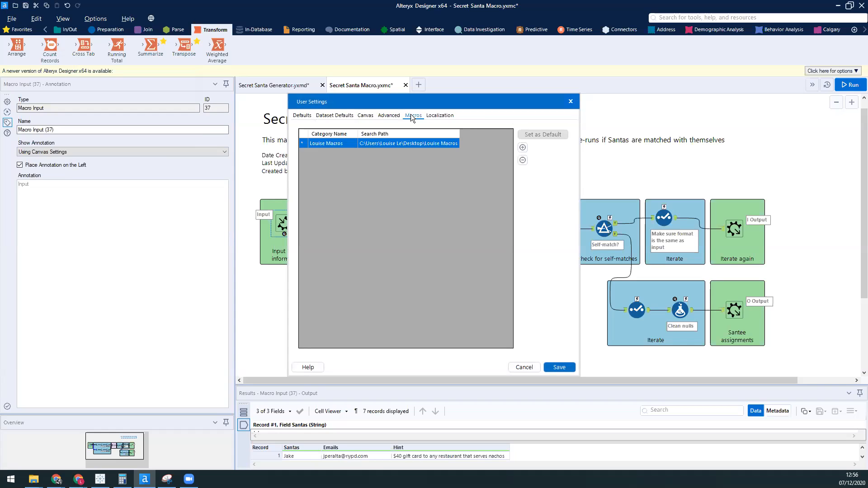
Step: View the general defaults and dataset defaults in the user settings, and close the settings without changes
left_click(303, 116)
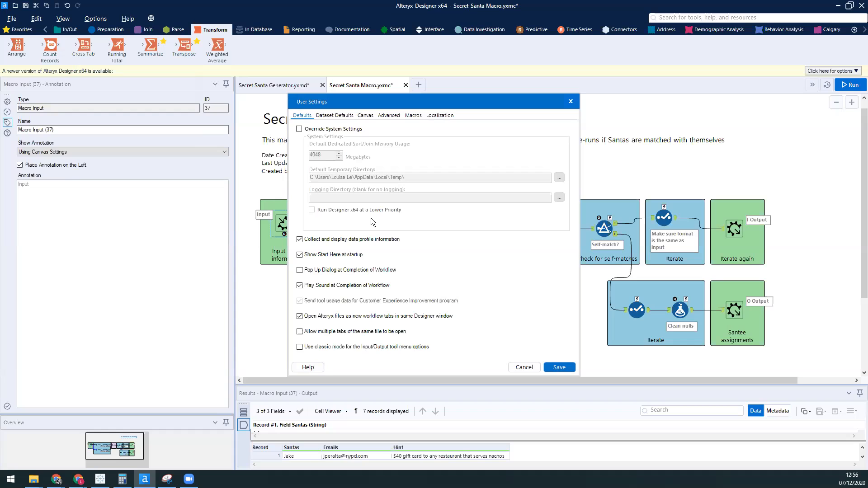
left_click(341, 117)
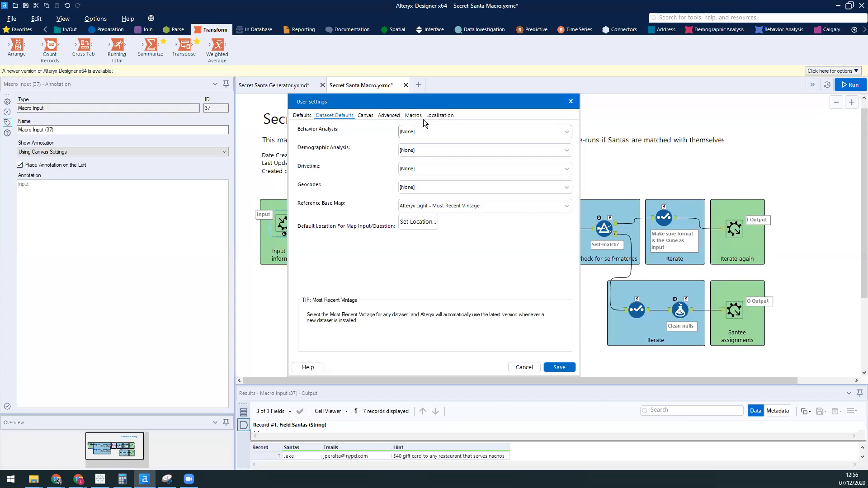
left_click(303, 115)
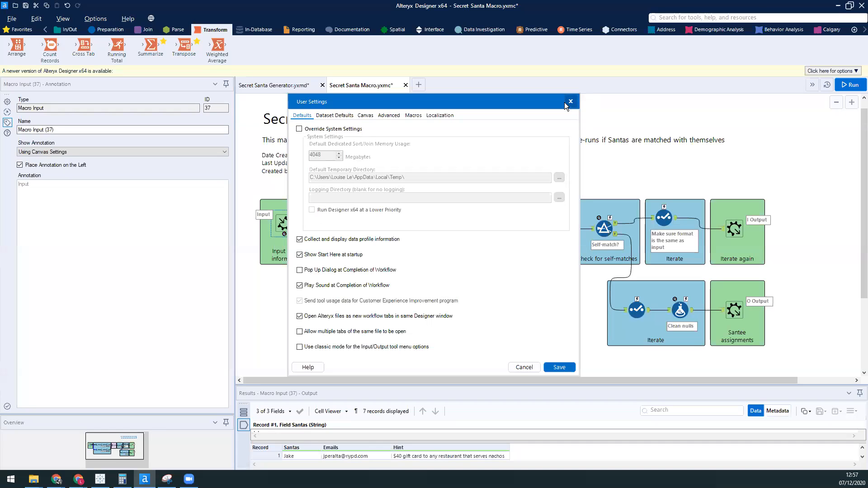
left_click(569, 102)
left_click(95, 18)
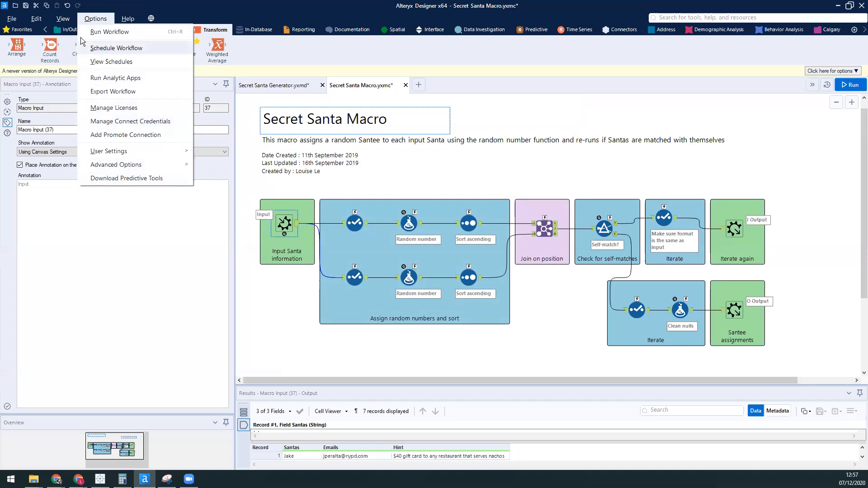
mouse_move(63, 18)
left_click(83, 70)
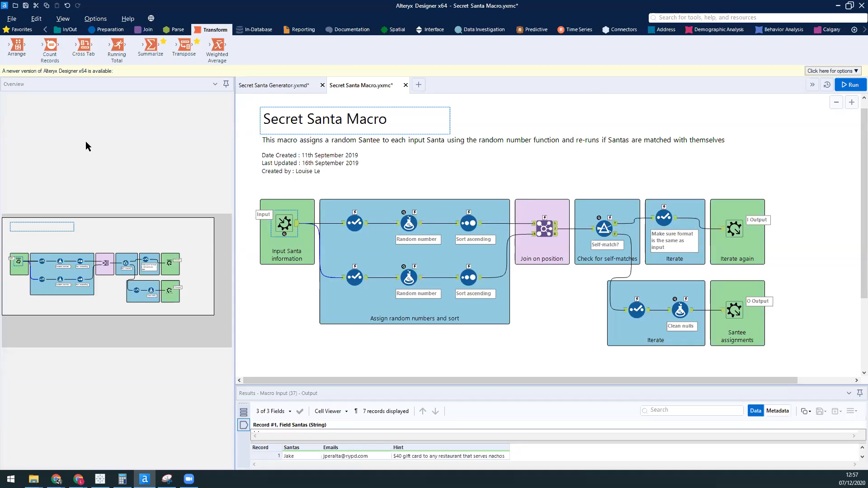
left_click(63, 19)
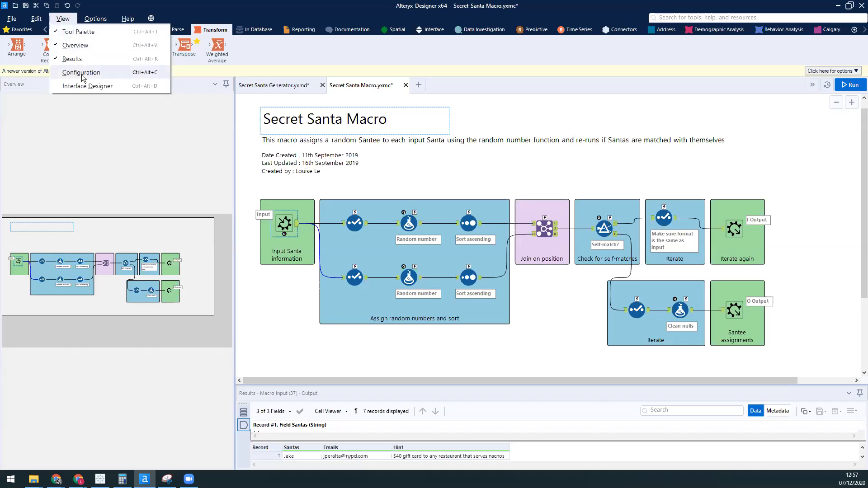
left_click(82, 74)
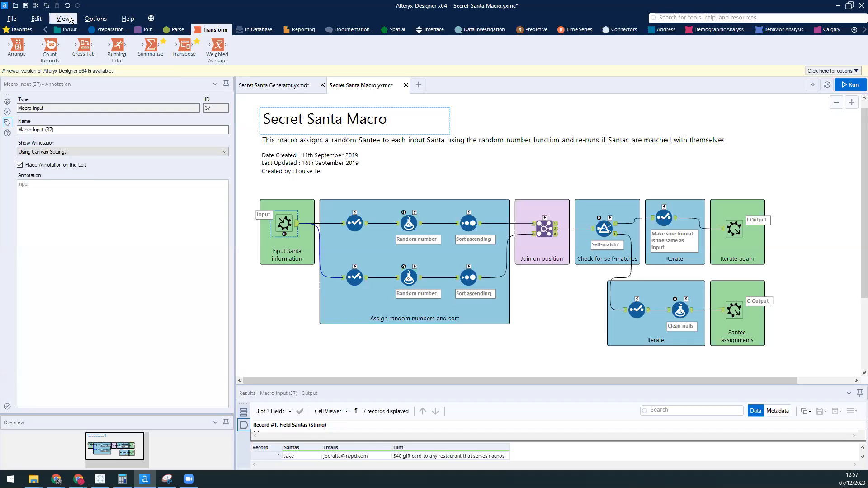
Step: Open the Interface Designer and examine the Secret Santa Macro's layout view and test view
left_click(63, 19)
left_click(86, 87)
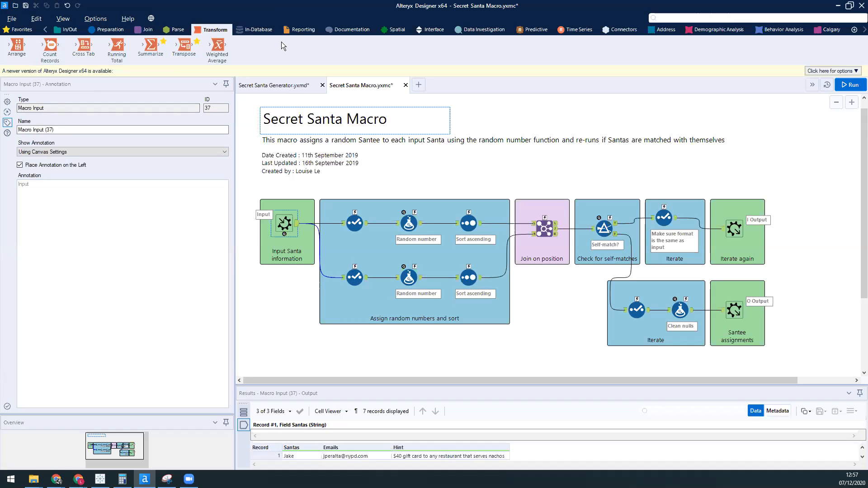
left_click_drag(0, 141, 444, 66)
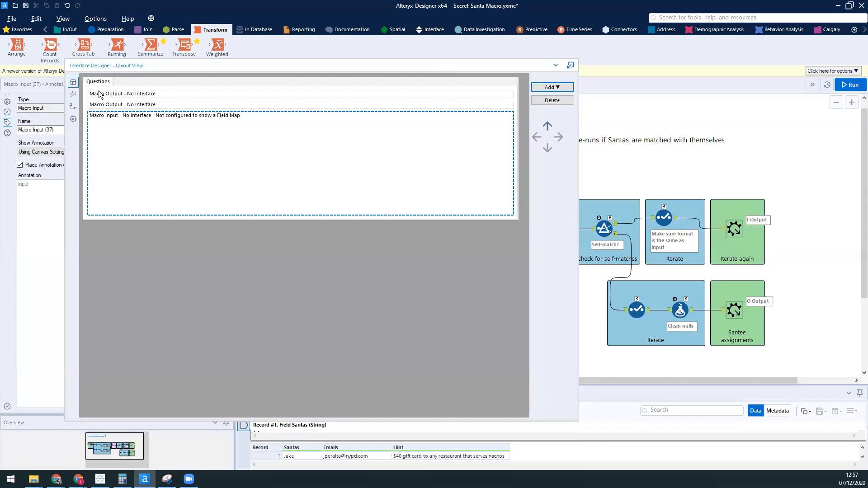
left_click(73, 94)
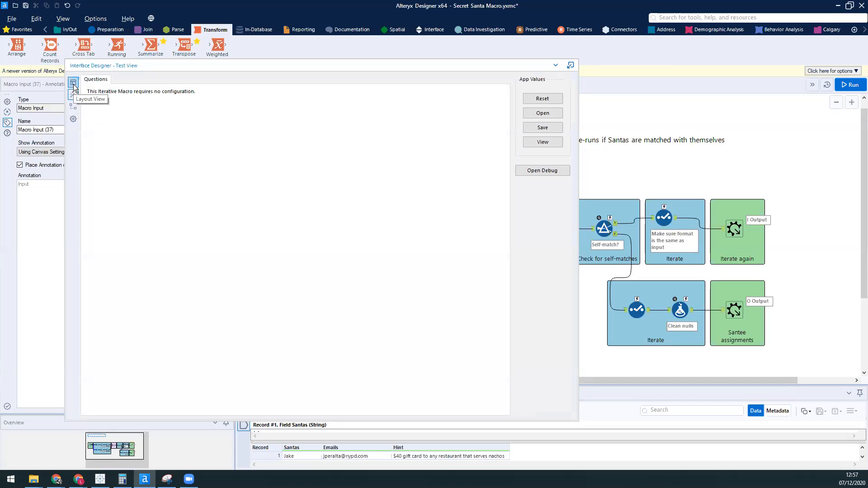
left_click(64, 20)
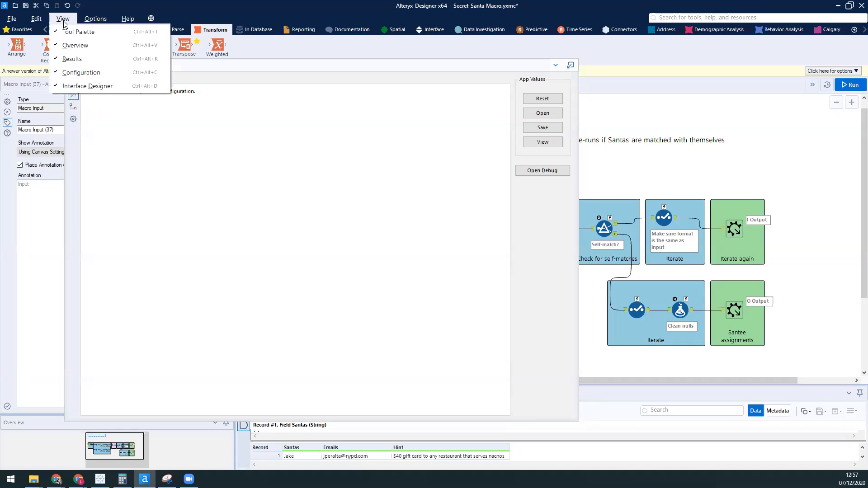
left_click(174, 167)
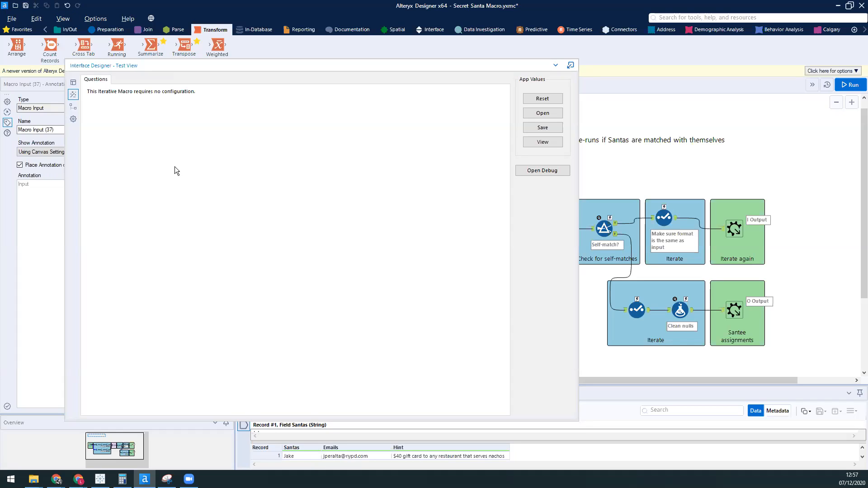
left_click(73, 83)
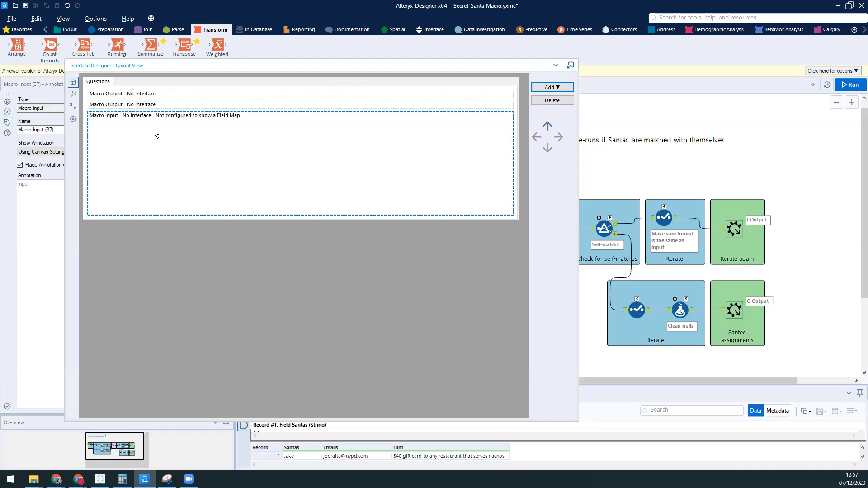
left_click(73, 95)
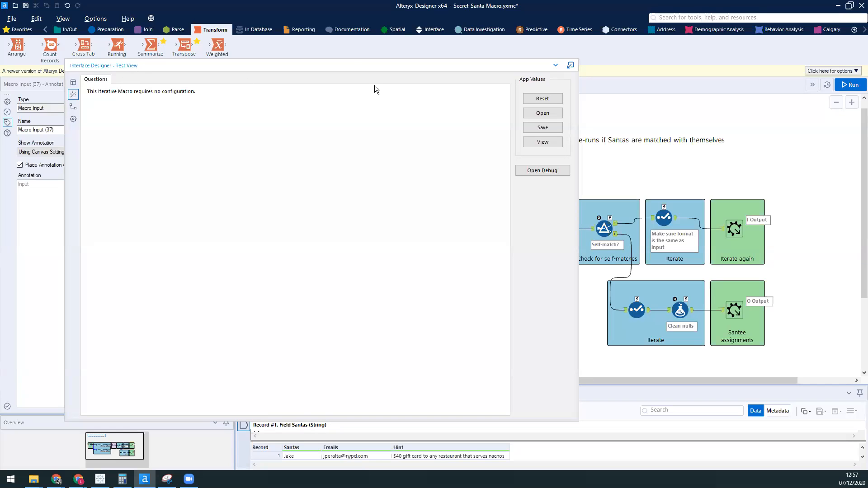
Step: Show the Interface tool category and dock the Interface Designer above the canvas
mouse_move(347, 67)
left_mouse_down()
mouse_move(626, 74)
mouse_move(674, 90)
mouse_move(650, 87)
mouse_move(655, 107)
left_mouse_up()
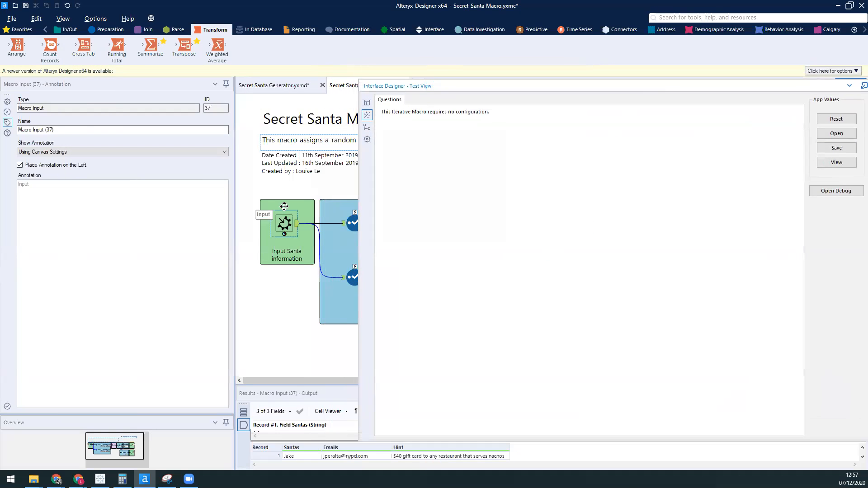
left_click(287, 175)
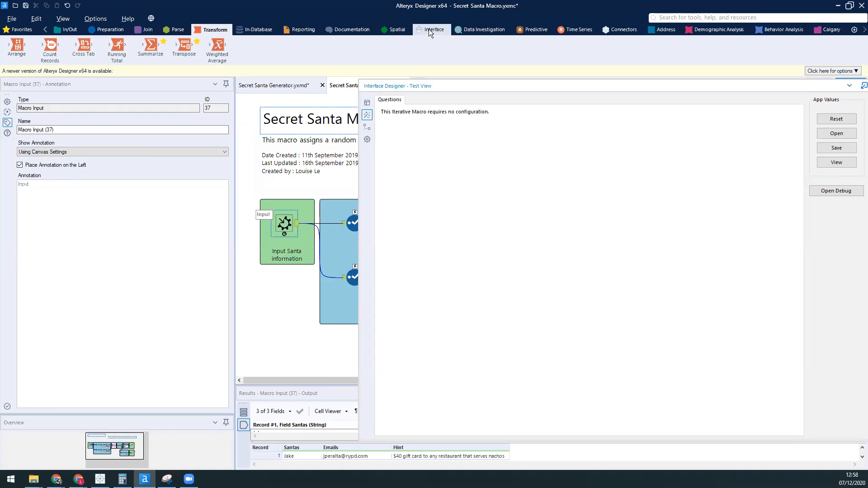
left_click(429, 29)
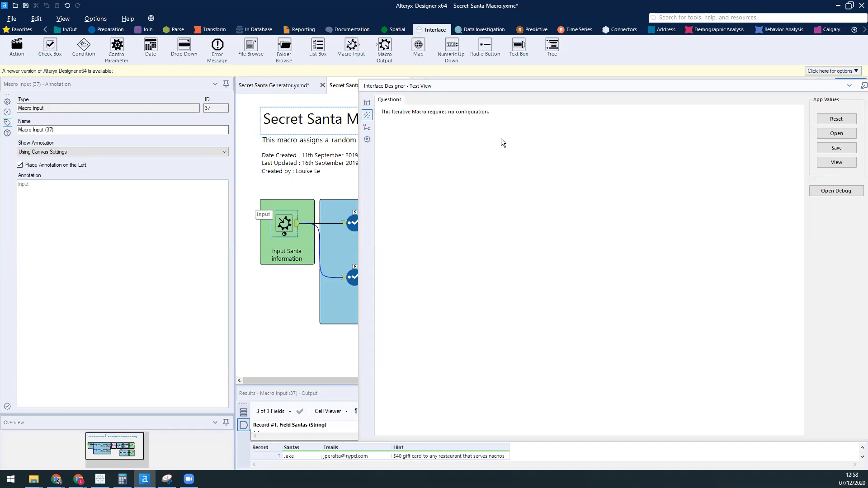
left_click_drag(475, 88, 438, 86)
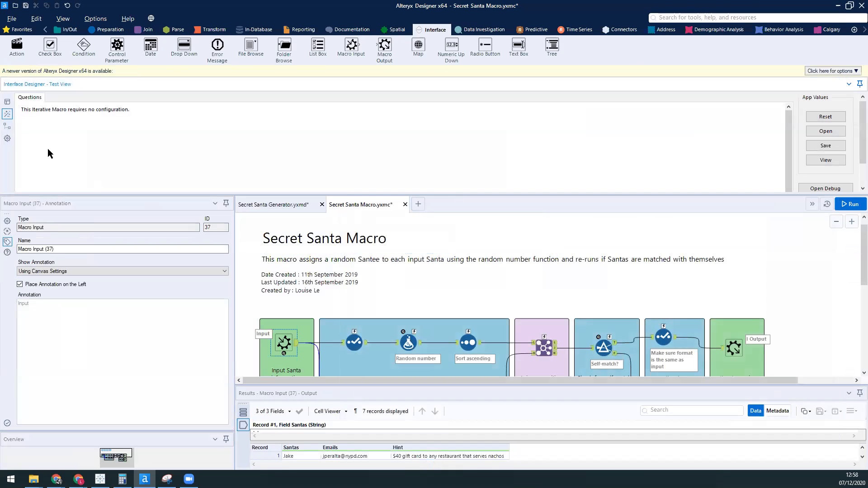
Step: View the macro's interface tree and its properties in an enlarged Interface Designer
left_click(9, 127)
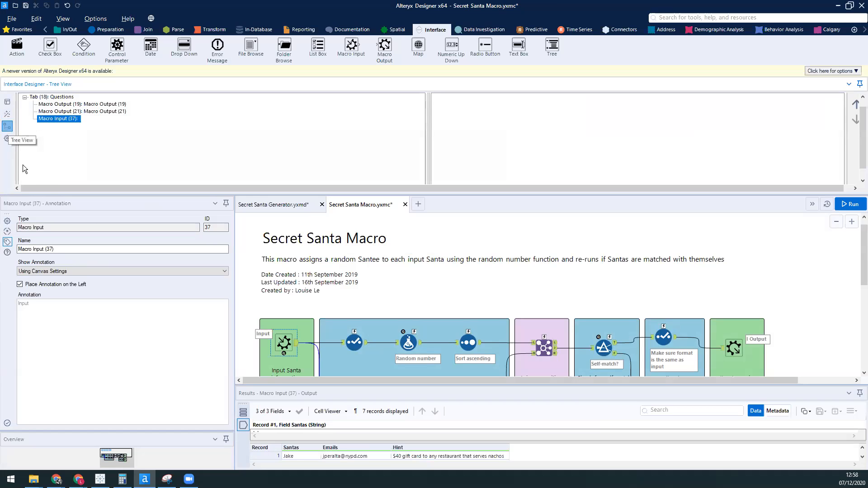
left_click(7, 138)
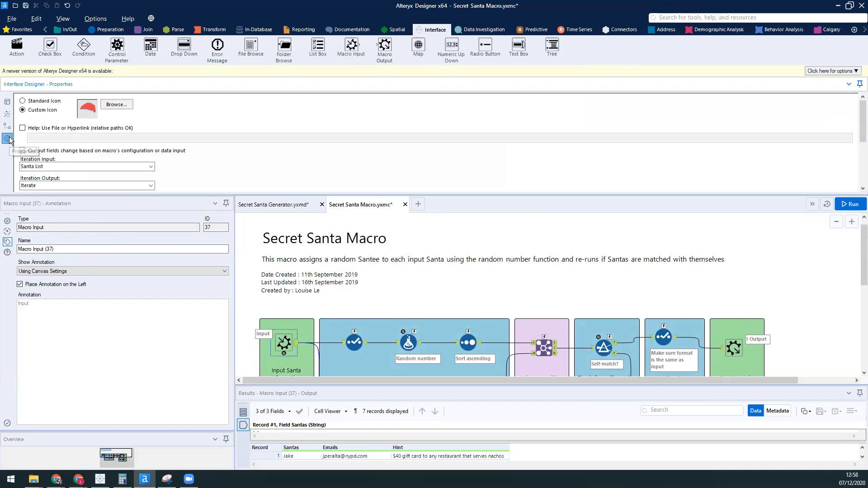
left_click_drag(110, 195, 113, 326)
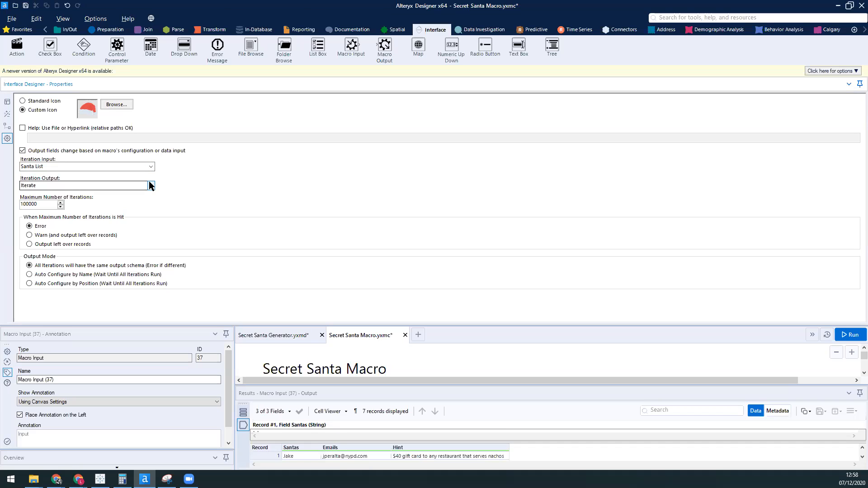
Step: Examine the choices for the macro's Iteration Output and Iteration Input, and its maximum number of iterations
left_click(151, 186)
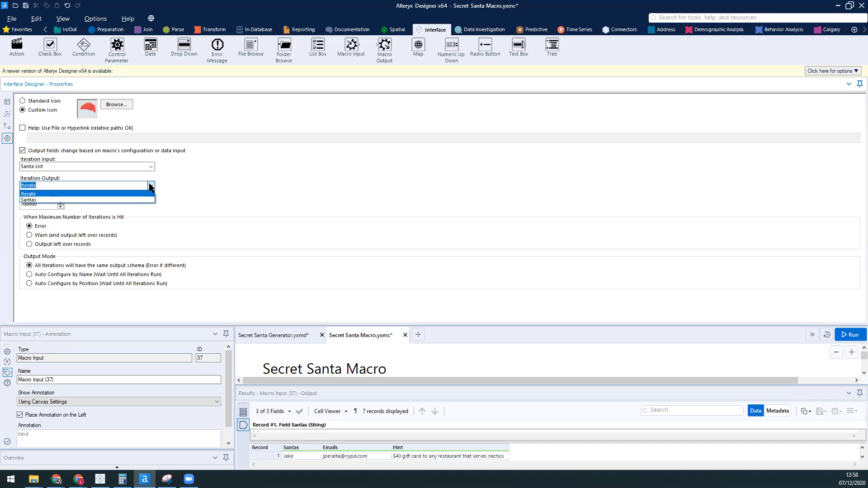
left_click(183, 188)
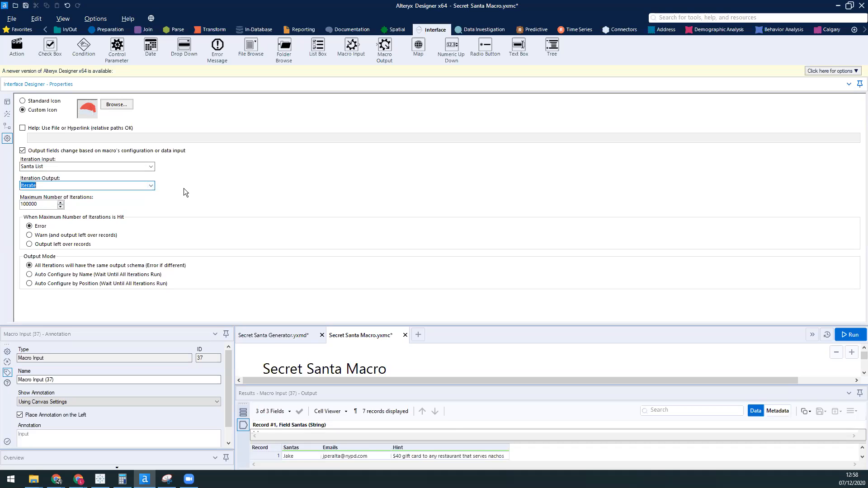
left_click(151, 185)
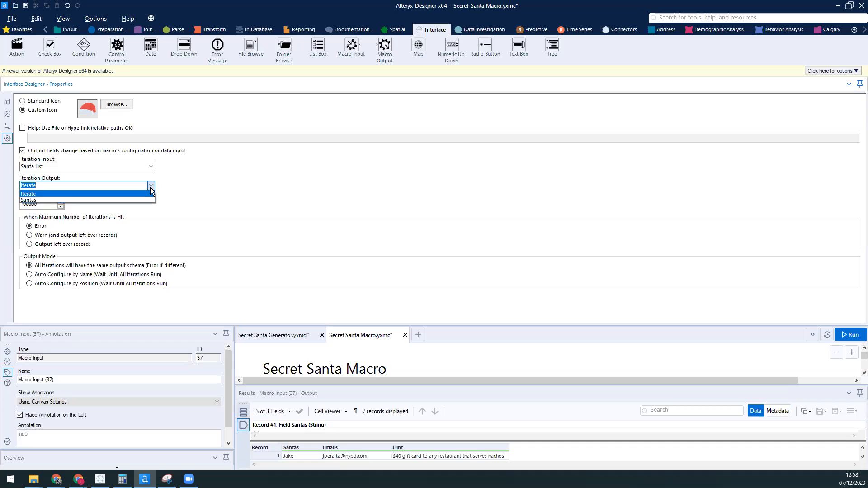
left_click(151, 186)
left_click(151, 168)
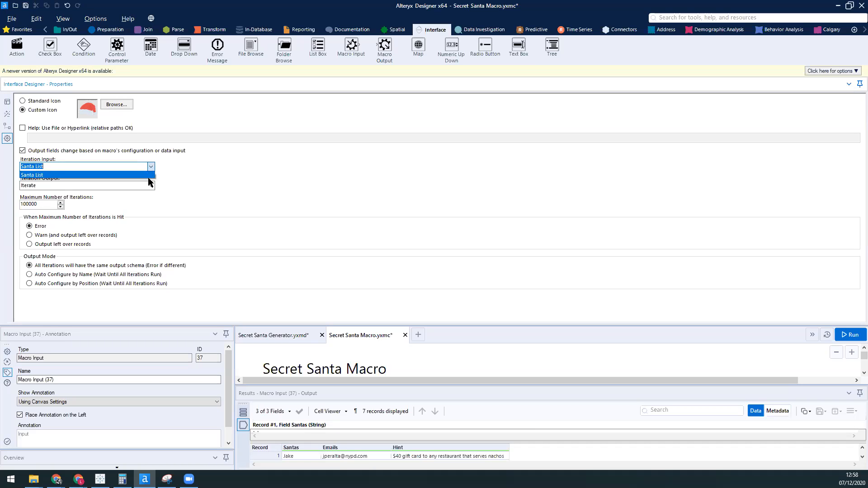
left_click(220, 217)
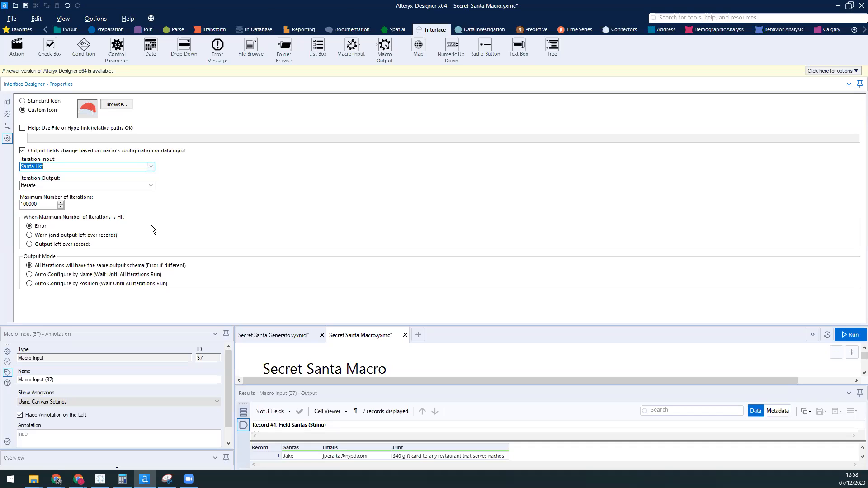
left_click(42, 206)
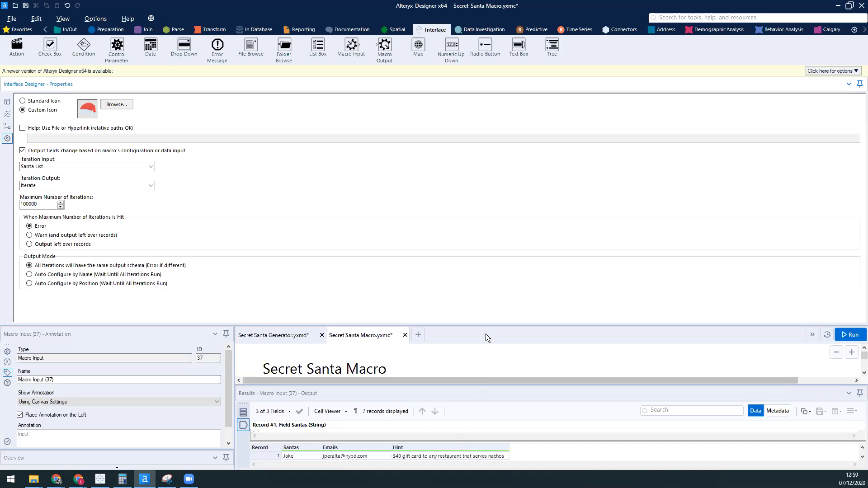
Step: Shrink the Interface Designer and view the output record of the Select tool that feeds the Iterate again output
left_click_drag(486, 325, 517, 187)
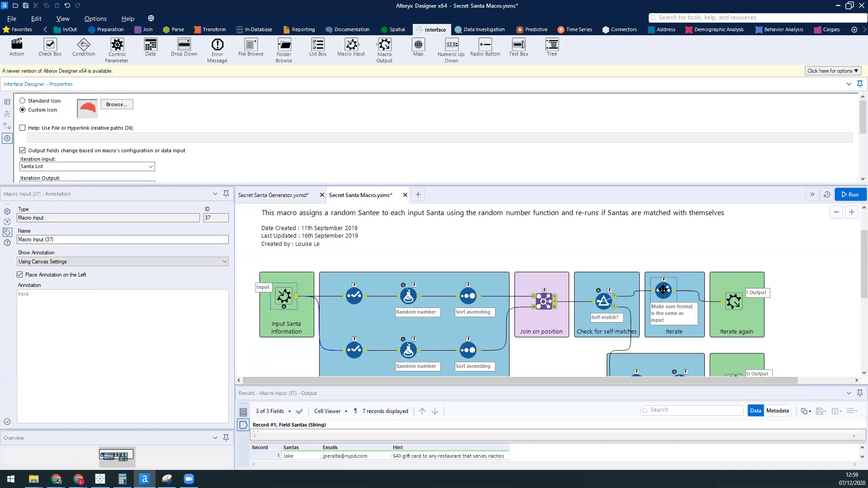
left_click(663, 290)
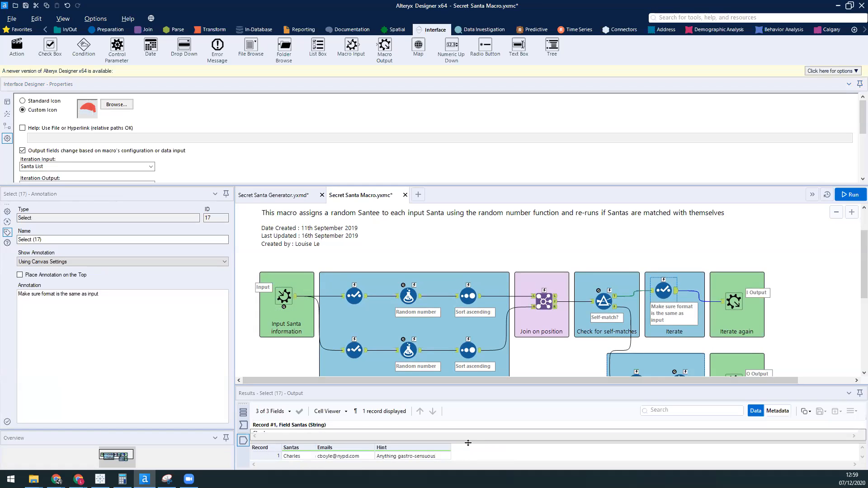
left_click_drag(468, 443, 470, 396)
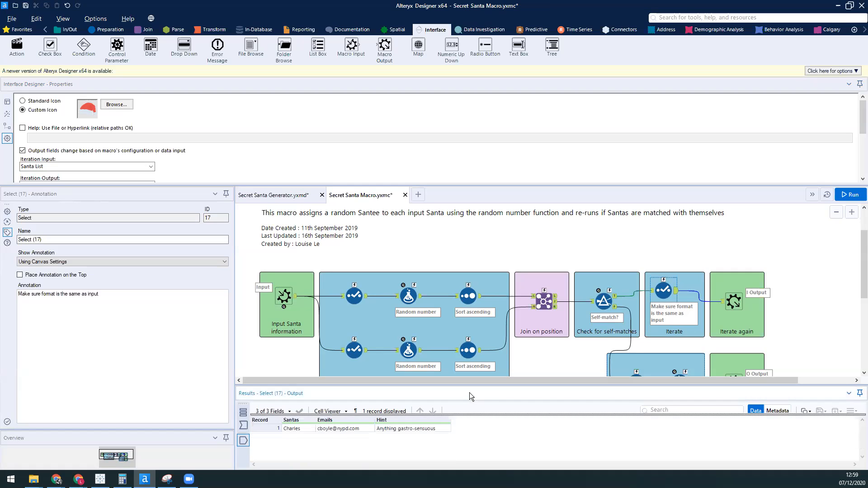
left_click(298, 431)
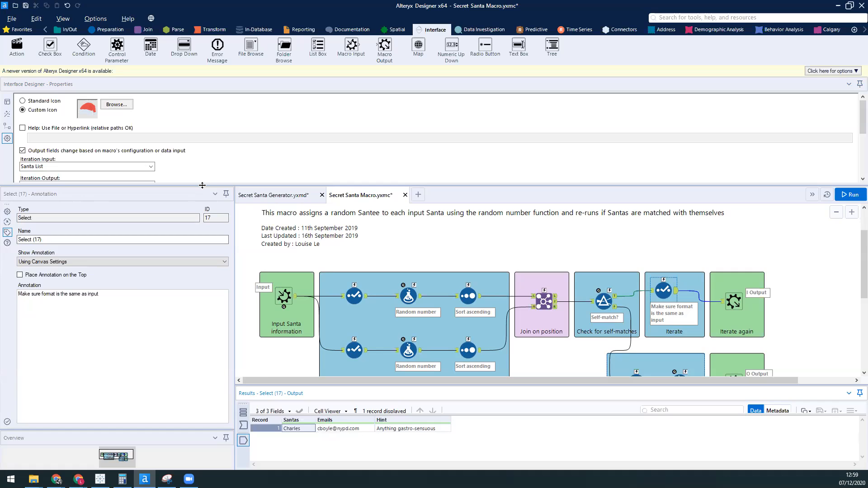
Step: Review the macro's maximum-iteration handling and output mode options, and reduce the Interface Designer to reveal the canvas
left_click_drag(202, 185, 202, 280)
scroll(146, 217, "down", 1)
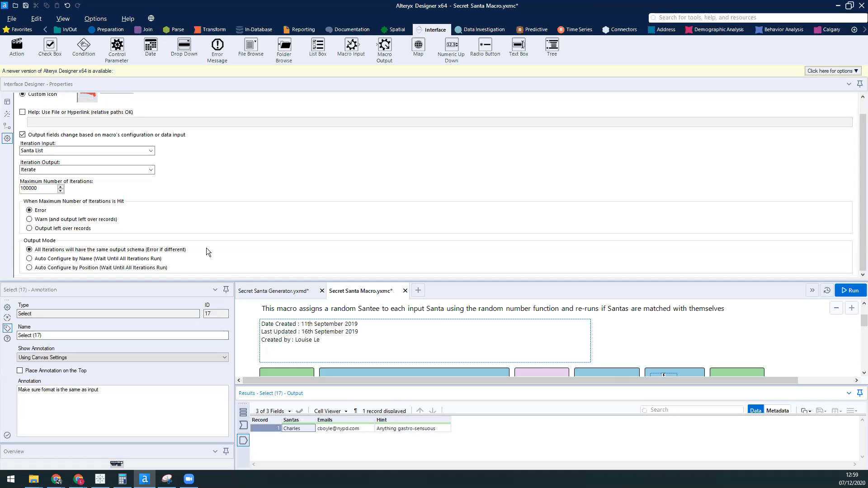
left_click_drag(240, 281, 286, 144)
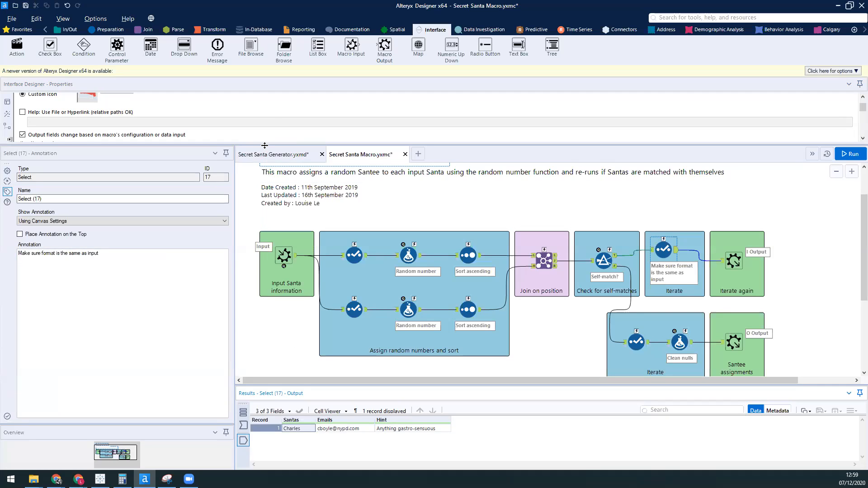
left_click_drag(265, 145, 272, 120)
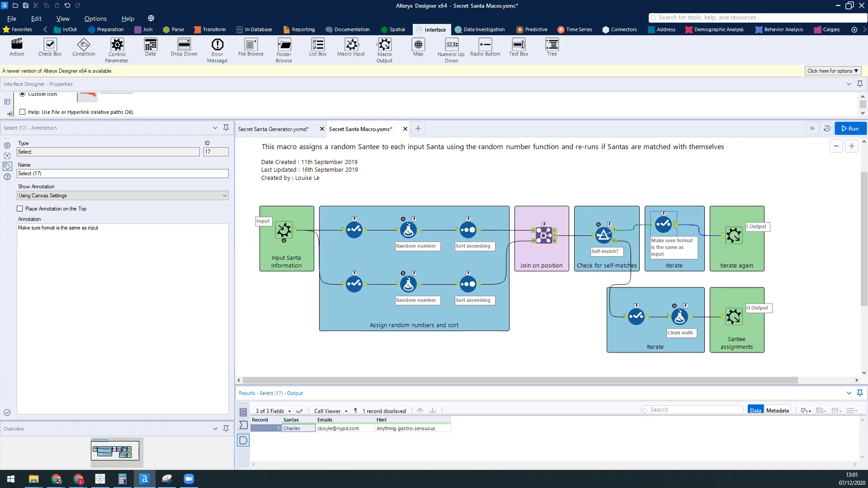
Step: Hide the docked Interface Designer and reopen it as a floating window over the canvas
left_click(62, 20)
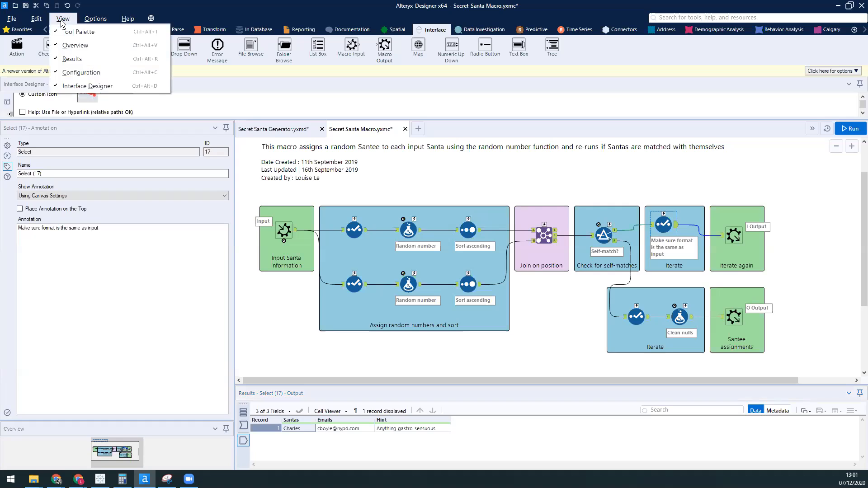
left_click(87, 87)
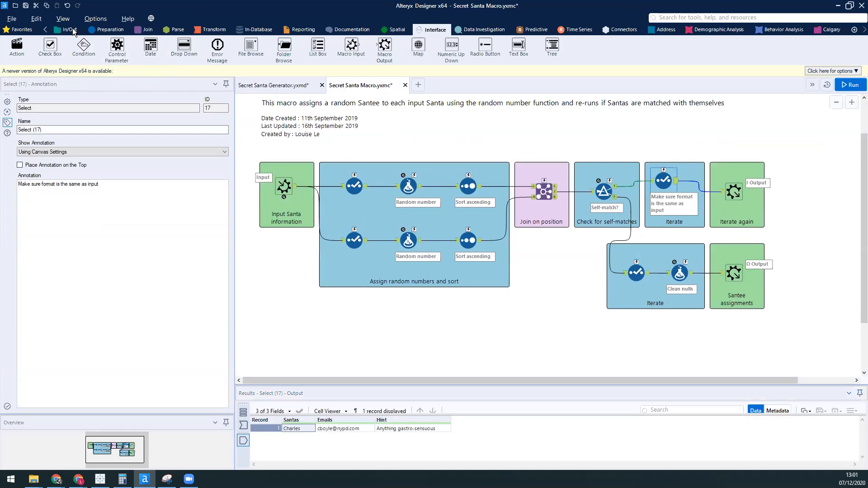
left_click(69, 20)
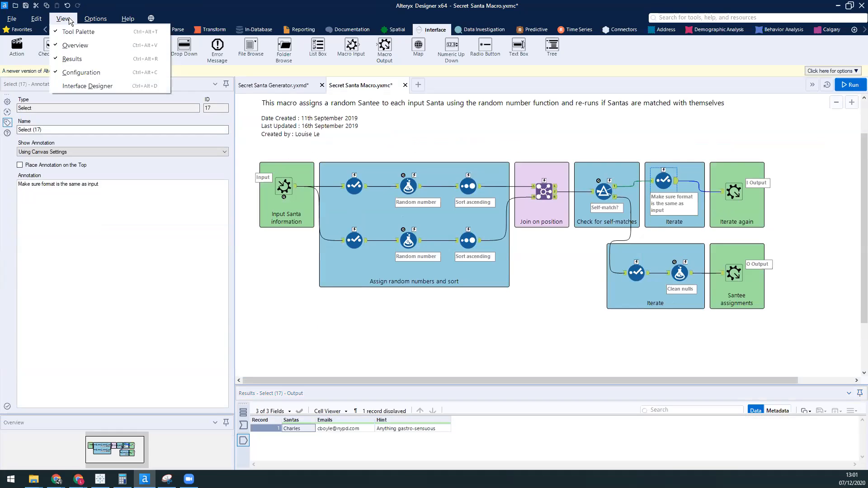
left_click(85, 87)
left_click_drag(90, 120, 103, 217)
left_click_drag(156, 82, 192, 67)
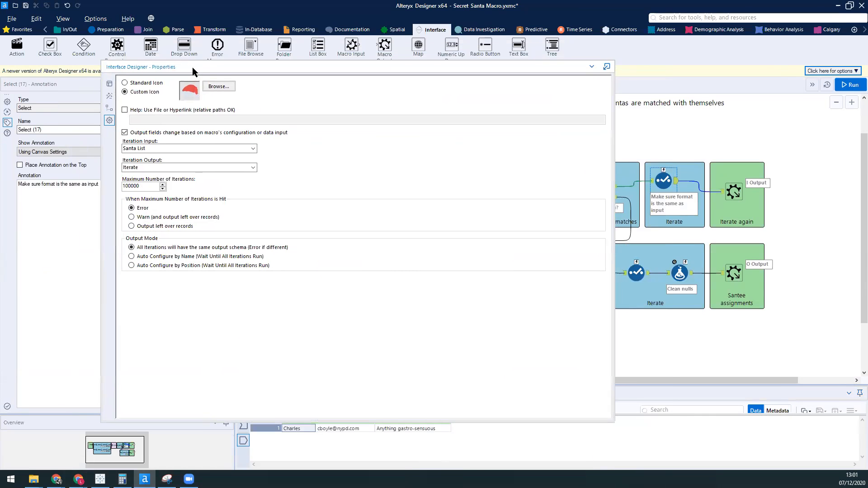
left_click(63, 19)
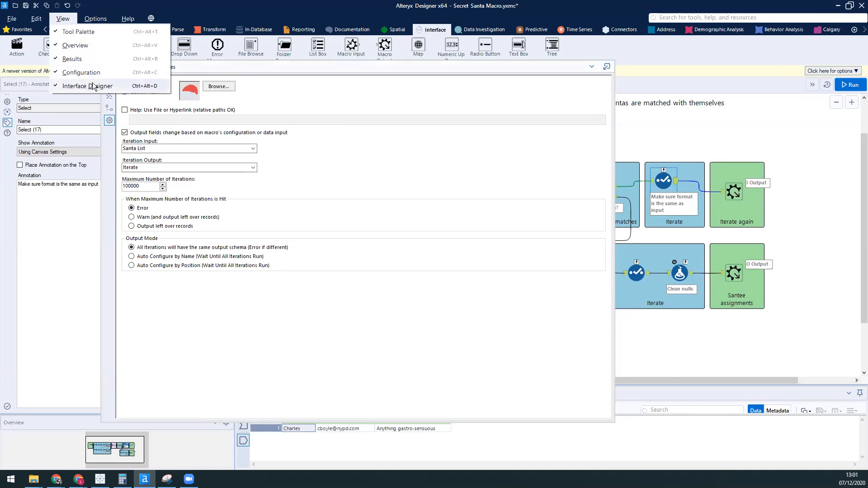